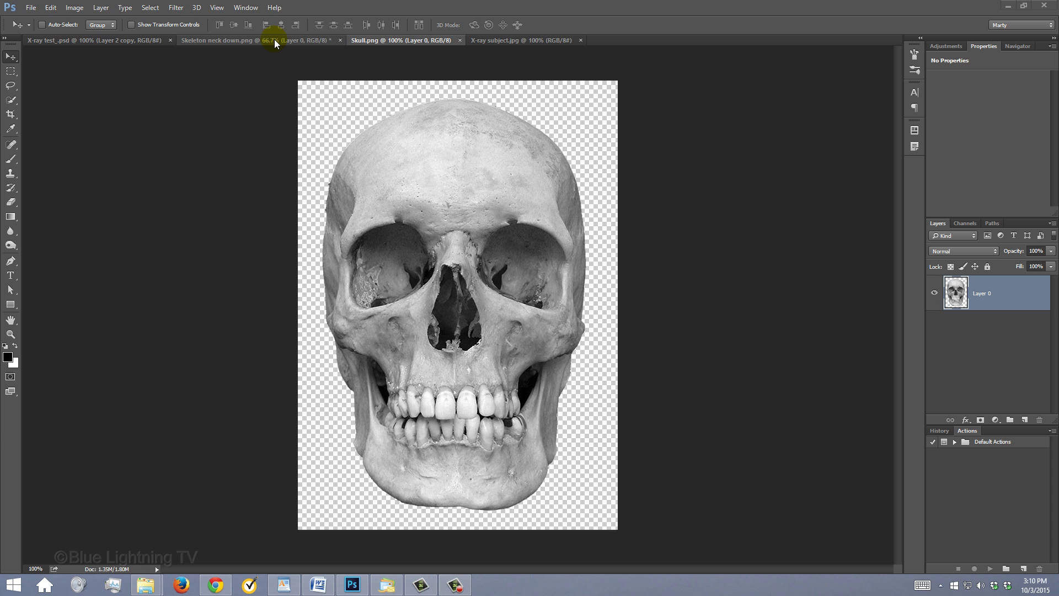
# - Bring the Skeleton neck down.png document to the front
pyautogui.click(275, 39)
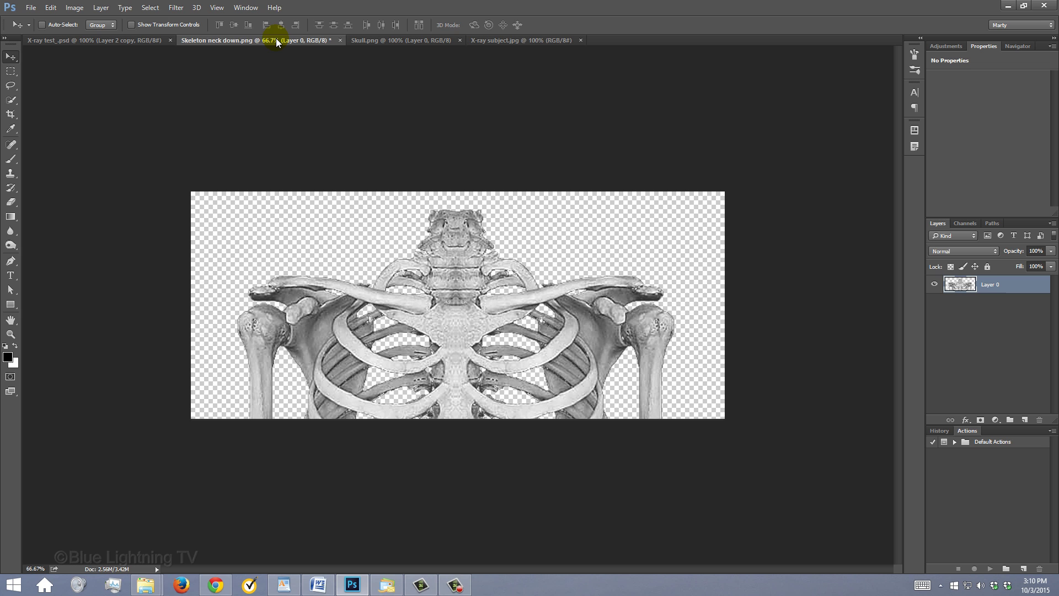
# - In X-ray subject.jpg, convert the portrait's background layer into a smart object (Layer 0)
pyautogui.click(500, 40)
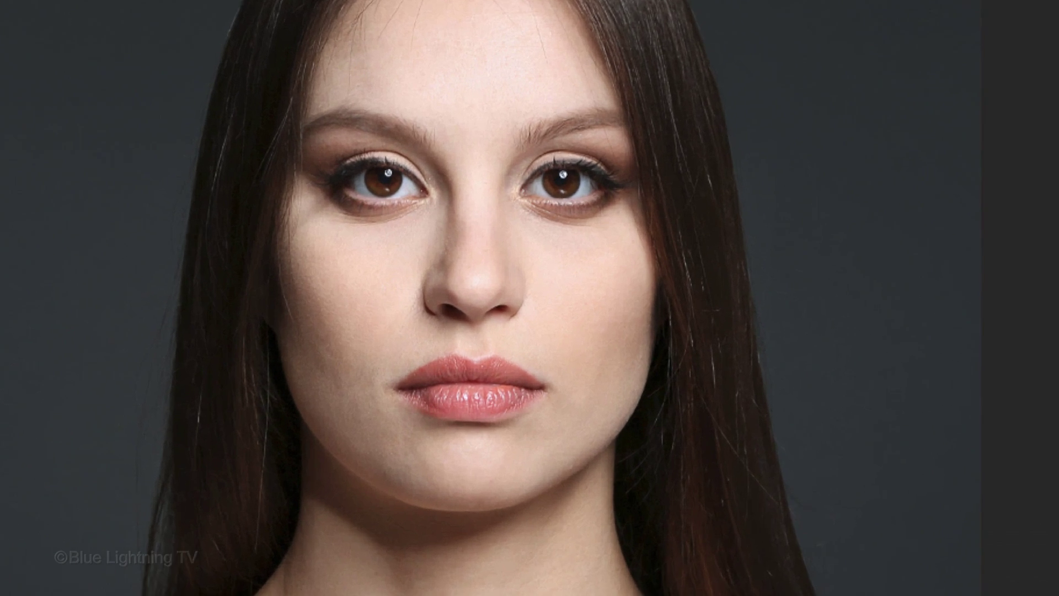
pyautogui.hotkey('ctrl', 'alt', 'i')
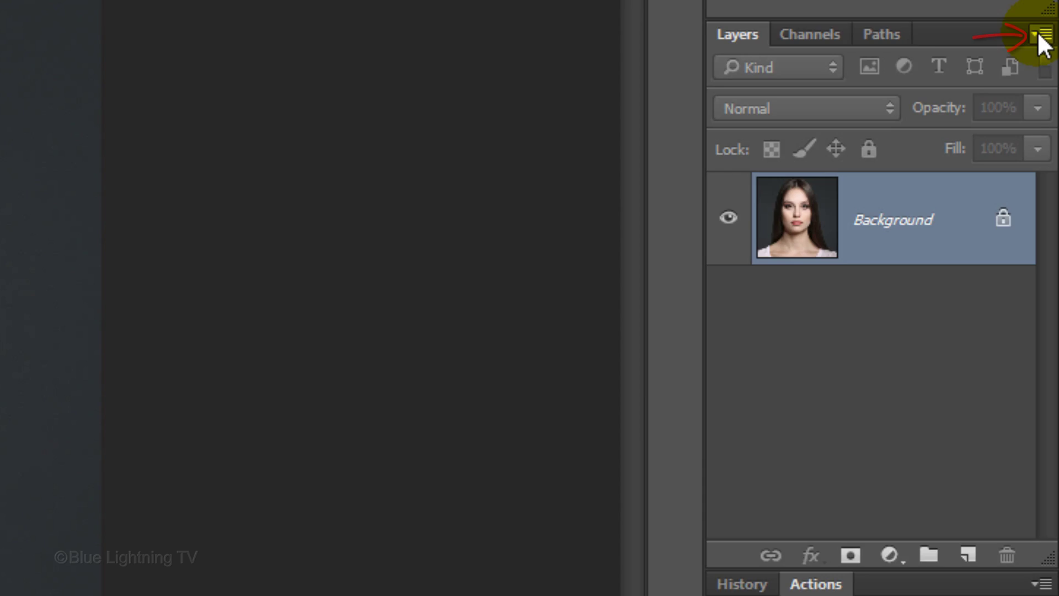
pyautogui.click(1041, 39)
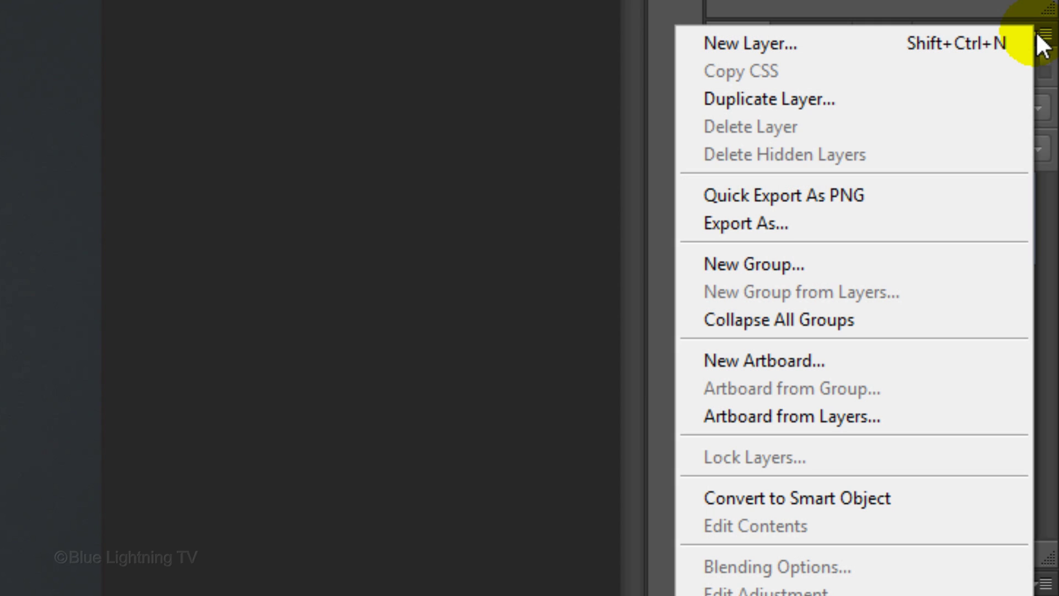
pyautogui.click(913, 499)
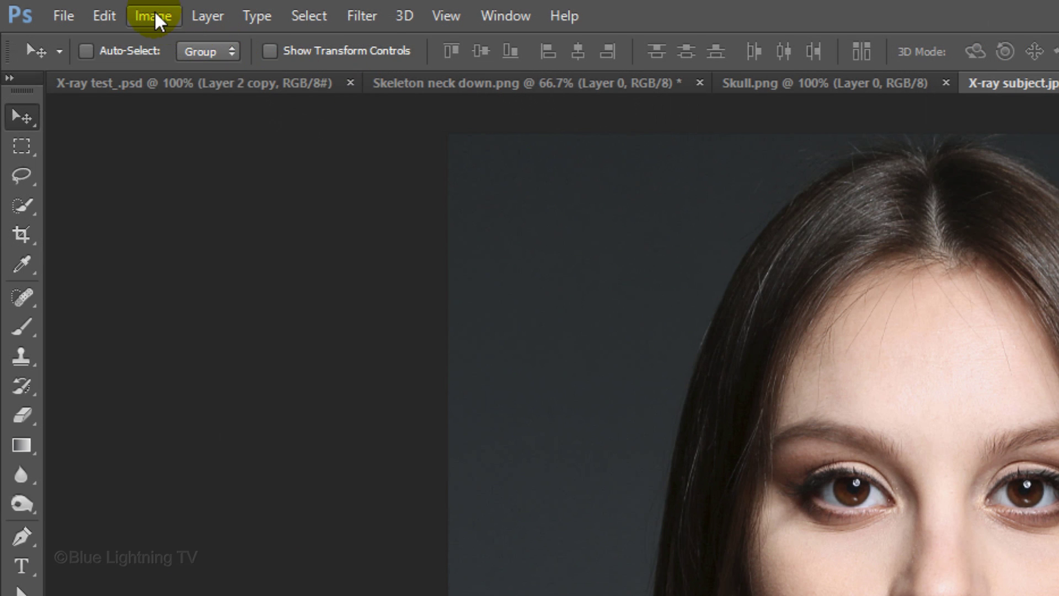
# - Apply a Shadows/Highlights adjustment with shadows at 35% and highlights at 0%
pyautogui.click(157, 22)
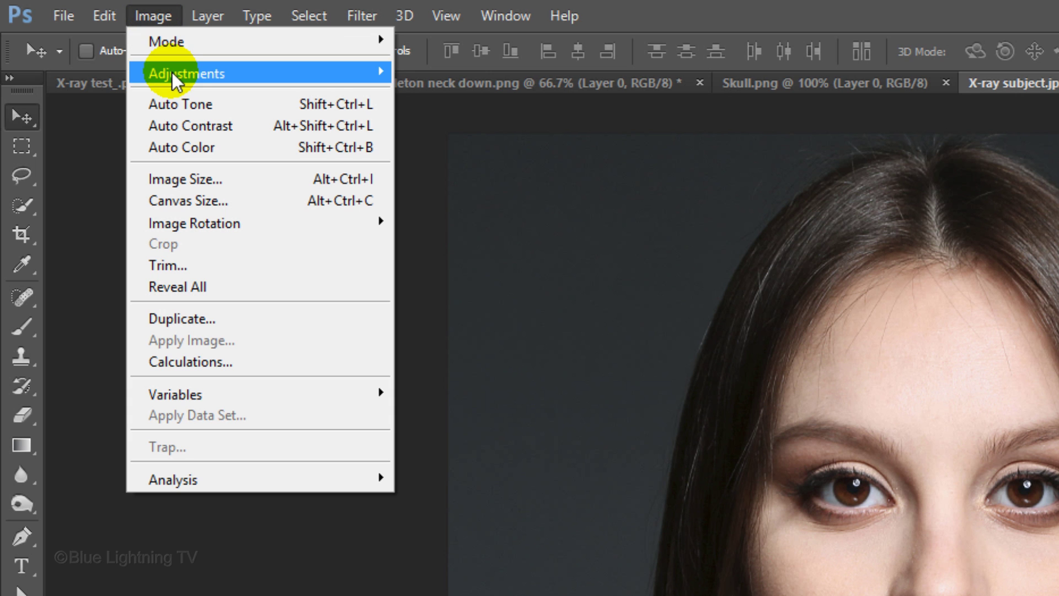
pyautogui.moveTo(91, 36)
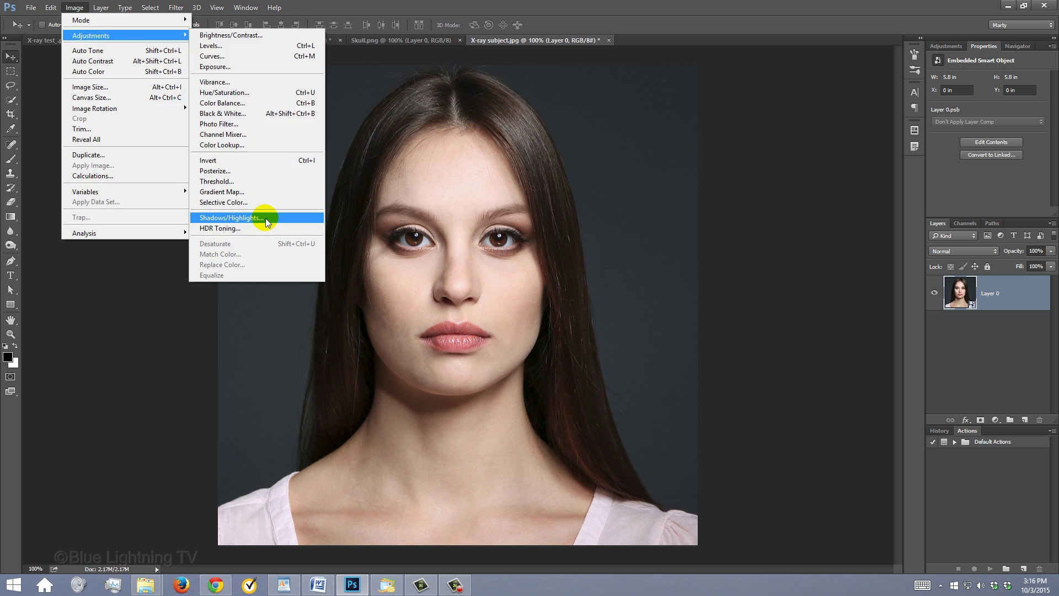
pyautogui.click(547, 451)
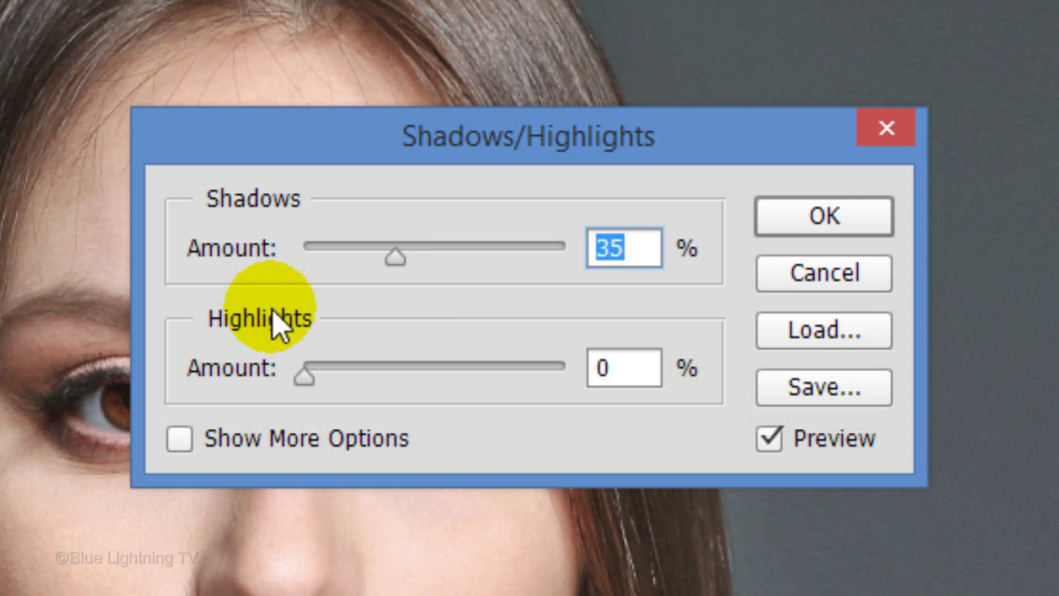
pyautogui.click(820, 216)
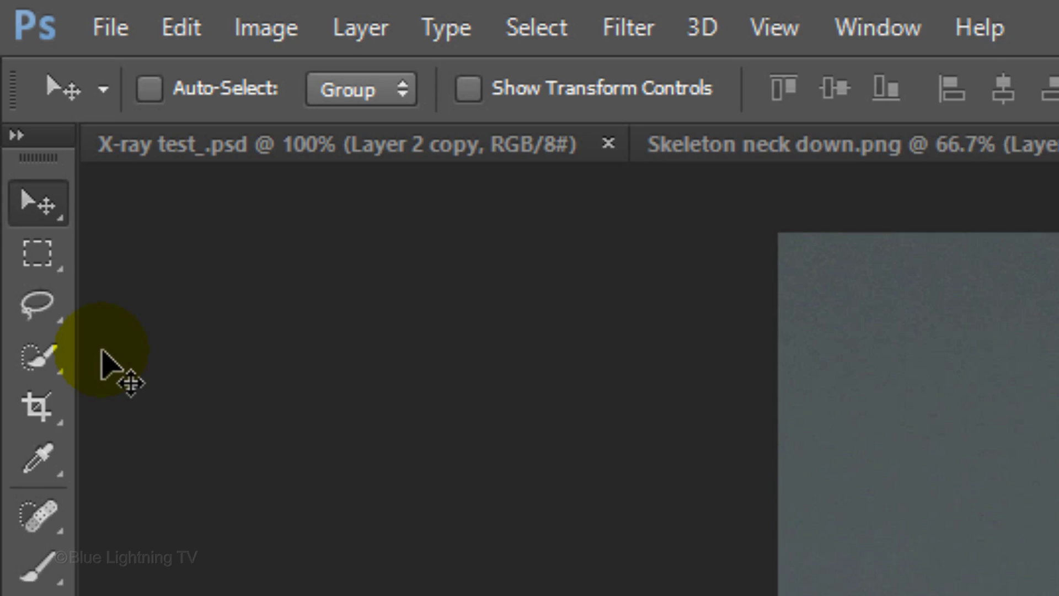
# - Quick-select the woman and her hair, subtracting the flat area above the hairline
pyautogui.moveTo(49, 447); pyautogui.dragTo(261, 447)
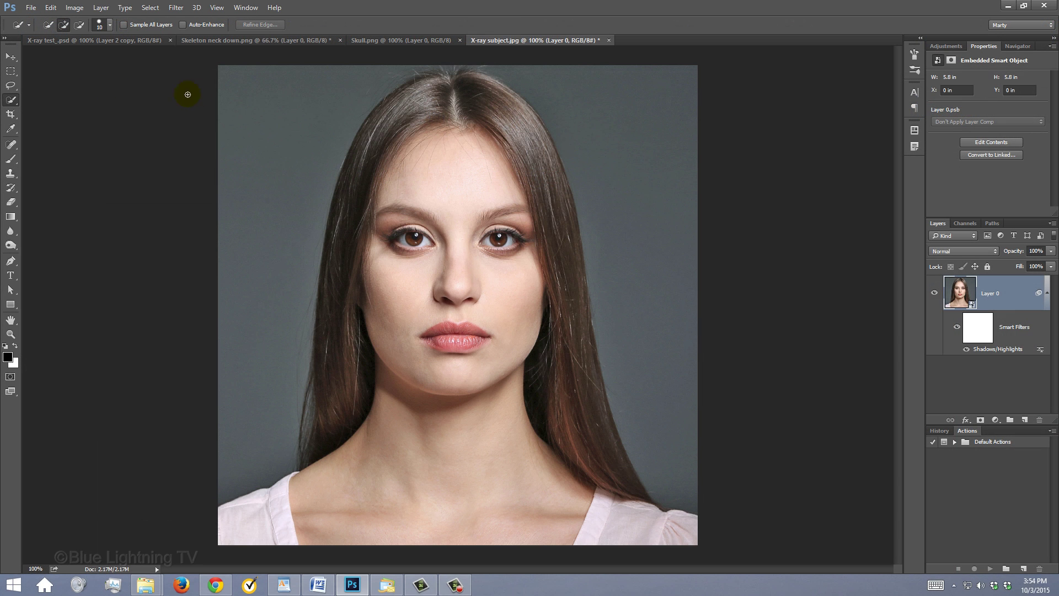
pyautogui.moveTo(378, 107)
pyautogui.mouseDown()
pyautogui.moveTo(437, 83)
pyautogui.moveTo(532, 131)
pyautogui.moveTo(360, 147)
pyautogui.moveTo(568, 213)
pyautogui.moveTo(327, 423)
pyautogui.mouseUp()
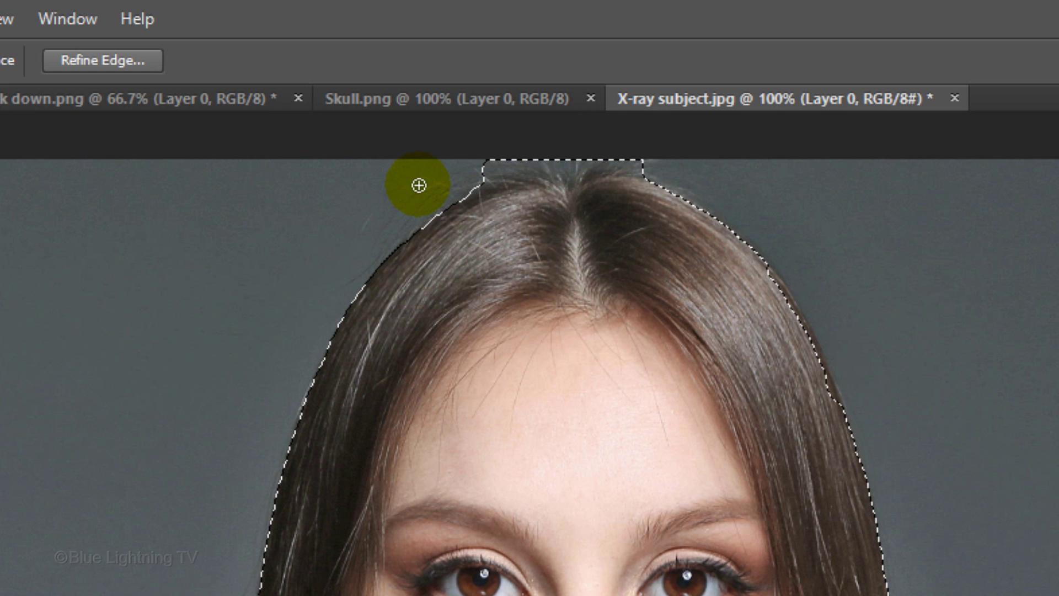
pyautogui.press('alt')
pyautogui.moveTo(419, 186); pyautogui.dragTo(631, 161)
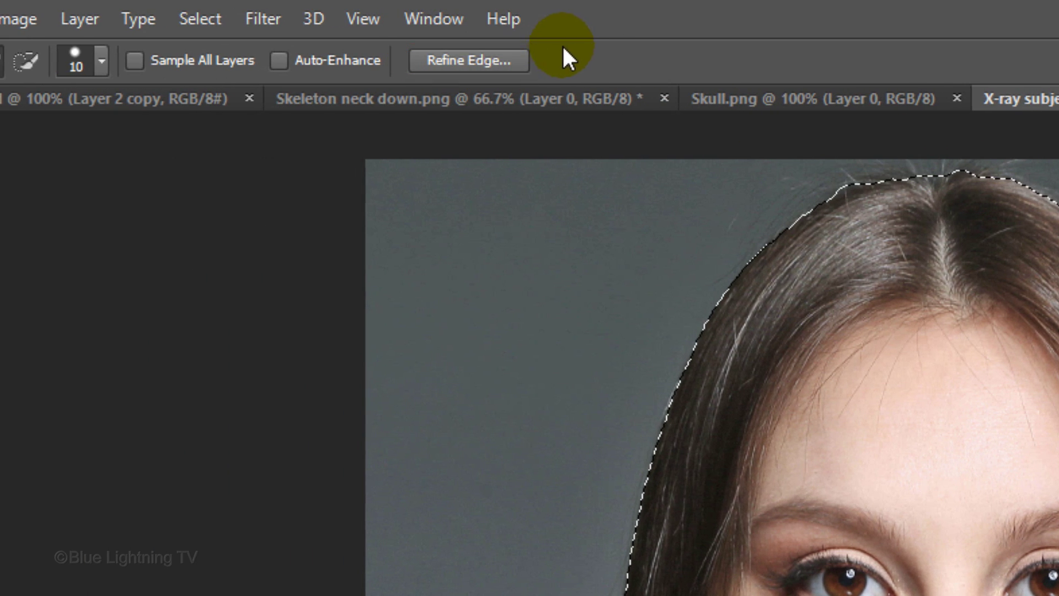
# - Refine Edge with Smart Radius 4.4 px, outputting the cut-out woman to a new layer
pyautogui.click(207, 16)
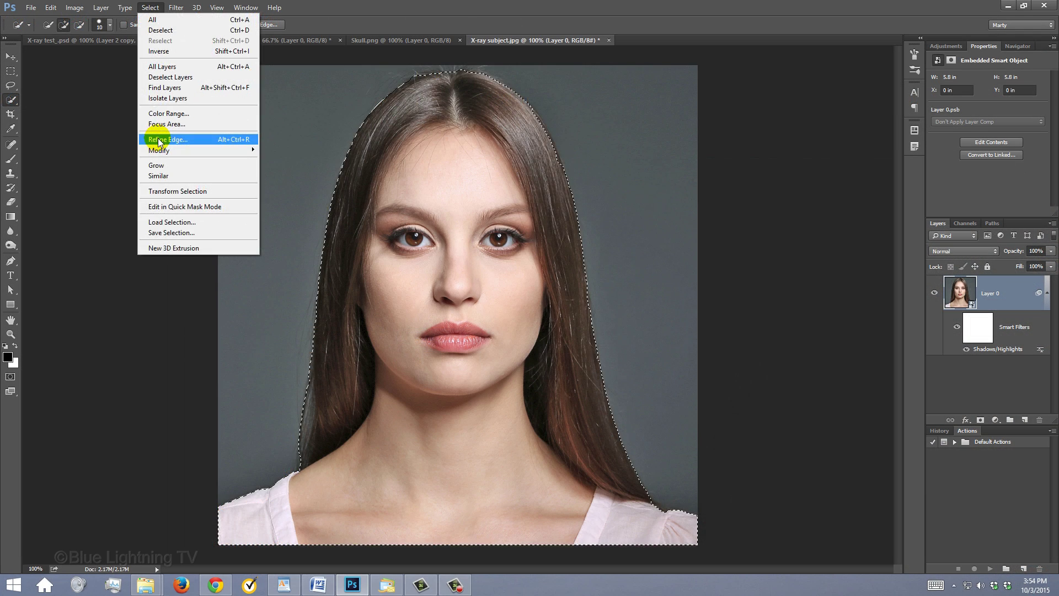
pyautogui.click(210, 343)
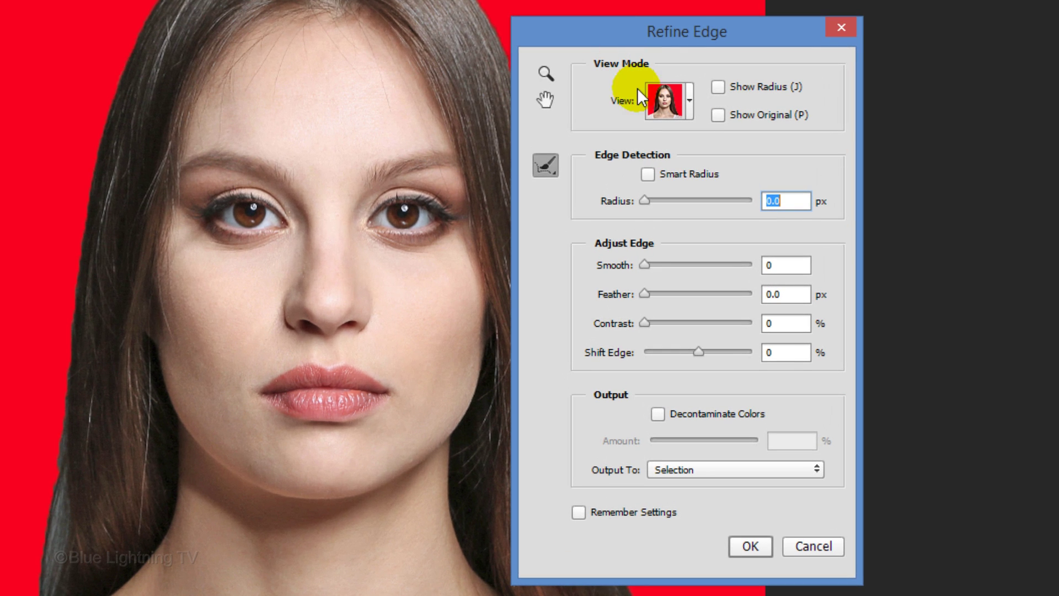
pyautogui.click(647, 175)
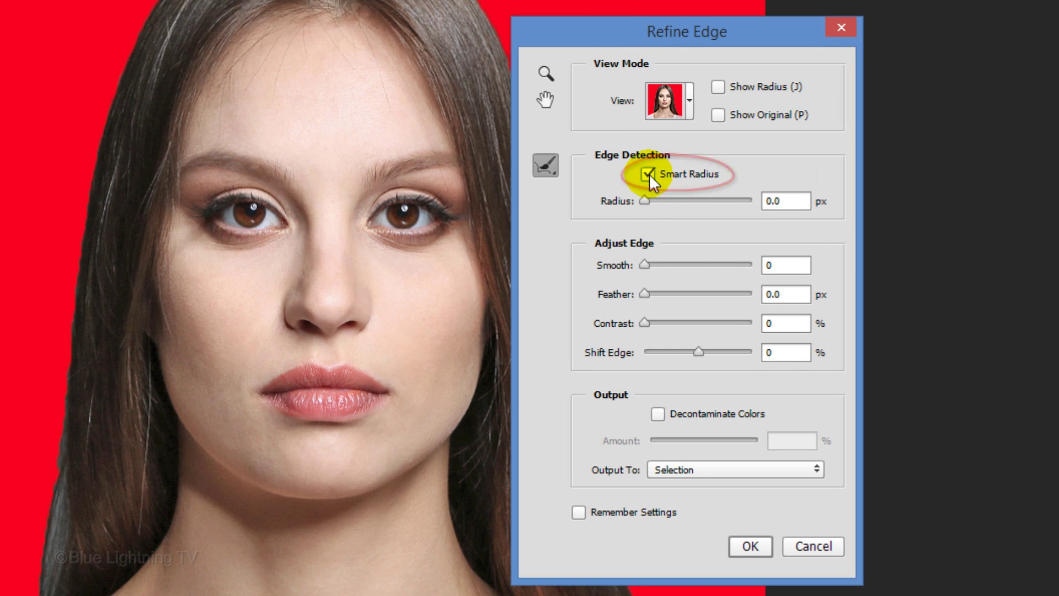
pyautogui.moveTo(645, 202); pyautogui.dragTo(671, 203)
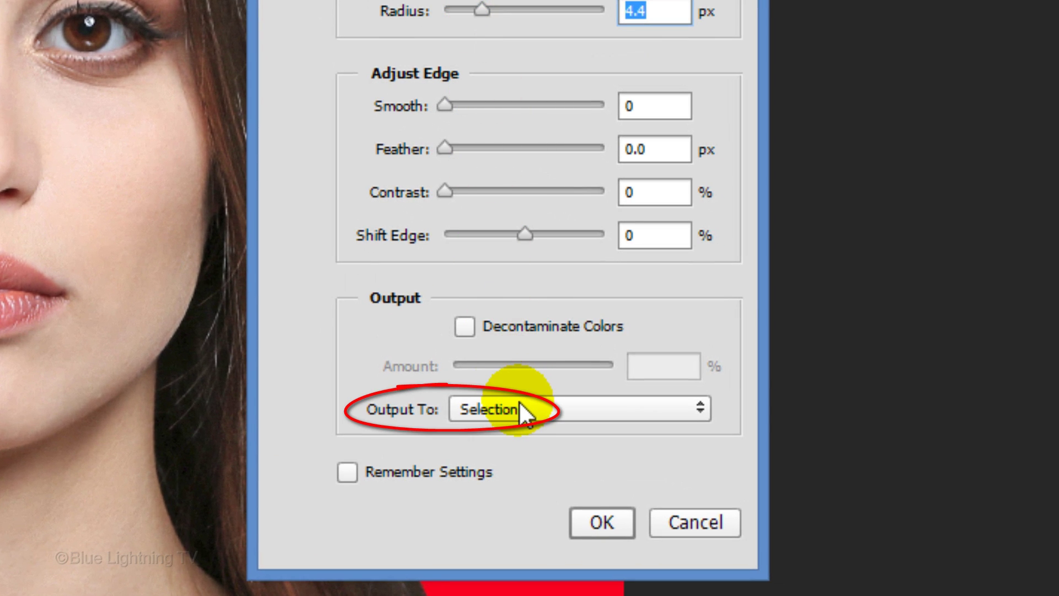
pyautogui.click(519, 400)
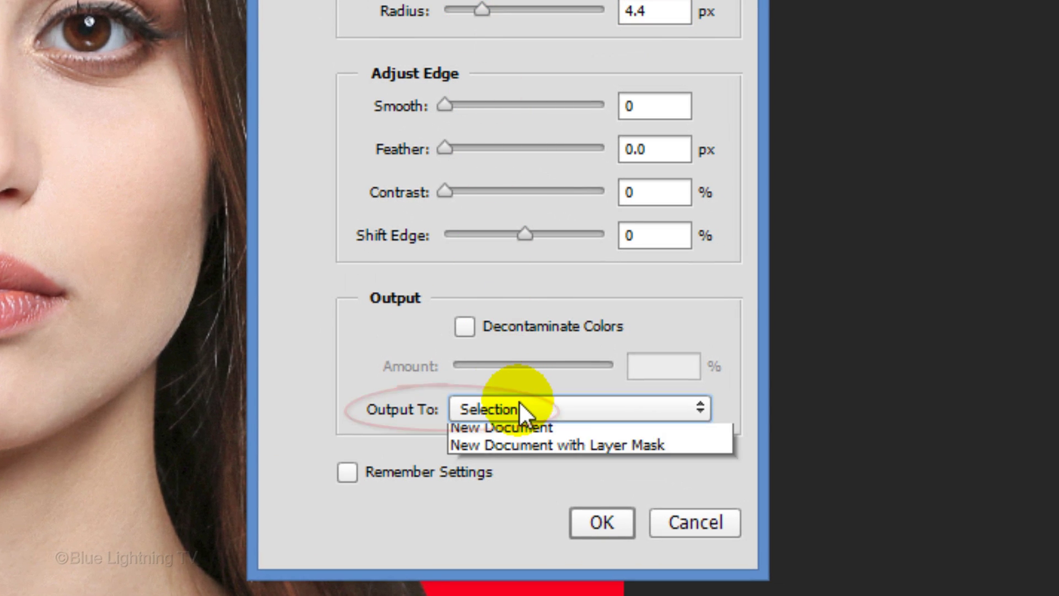
pyautogui.click(498, 470)
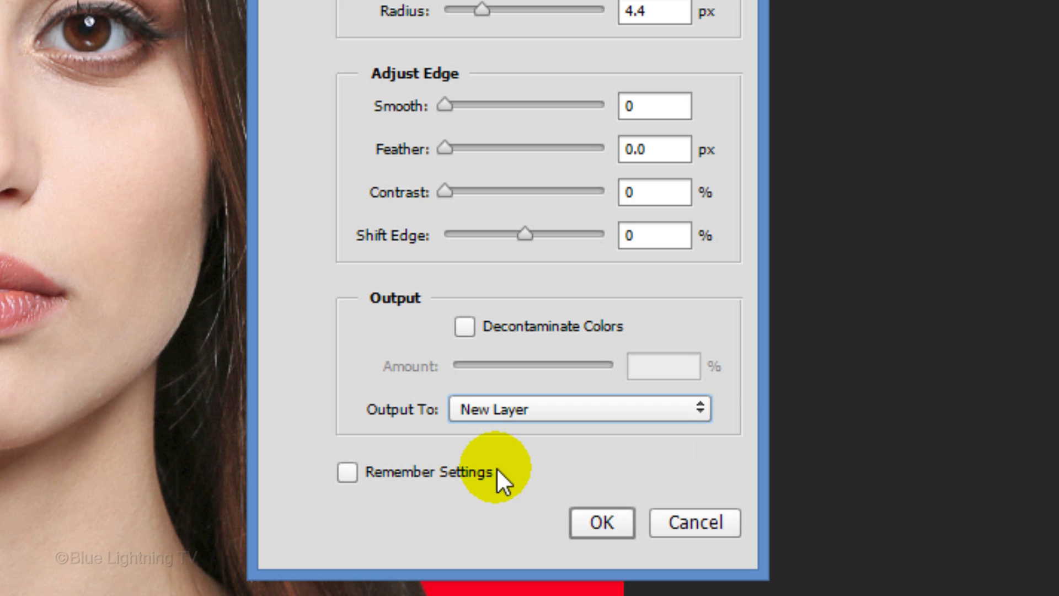
pyautogui.click(600, 523)
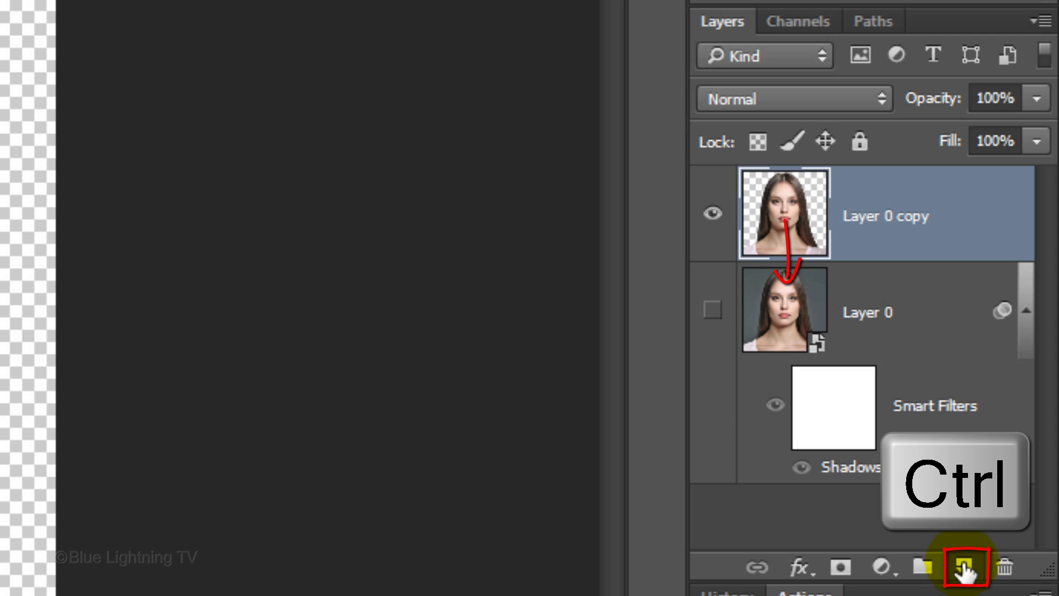
# - Add a layer beneath the cut-out and fill it with 70% brightness light grey (b3b3b3)
pyautogui.keyDown('ctrl'); pyautogui.click(965, 568); pyautogui.keyUp('ctrl')
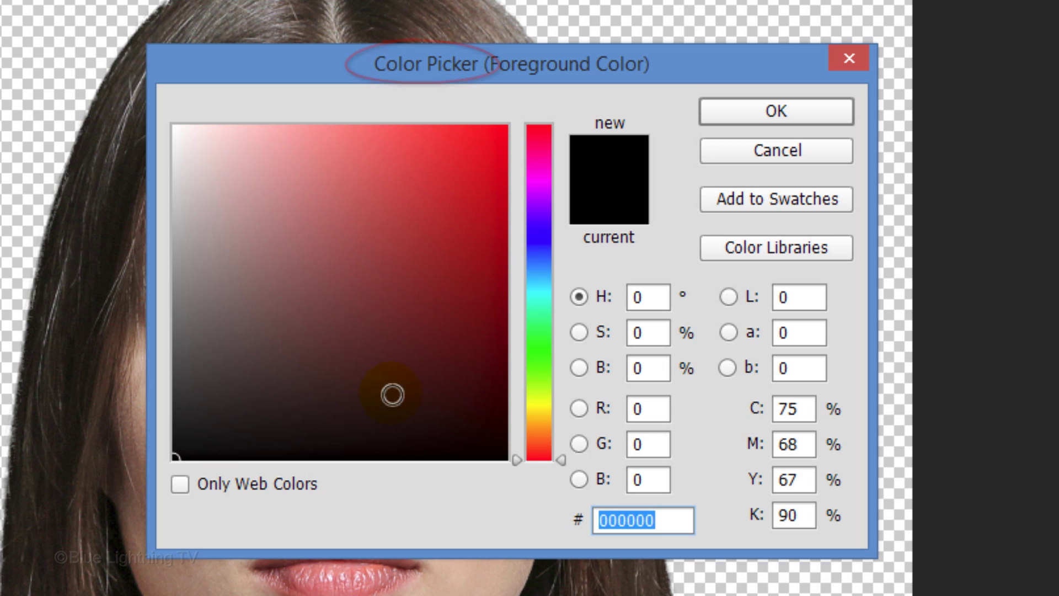
pyautogui.click(655, 370)
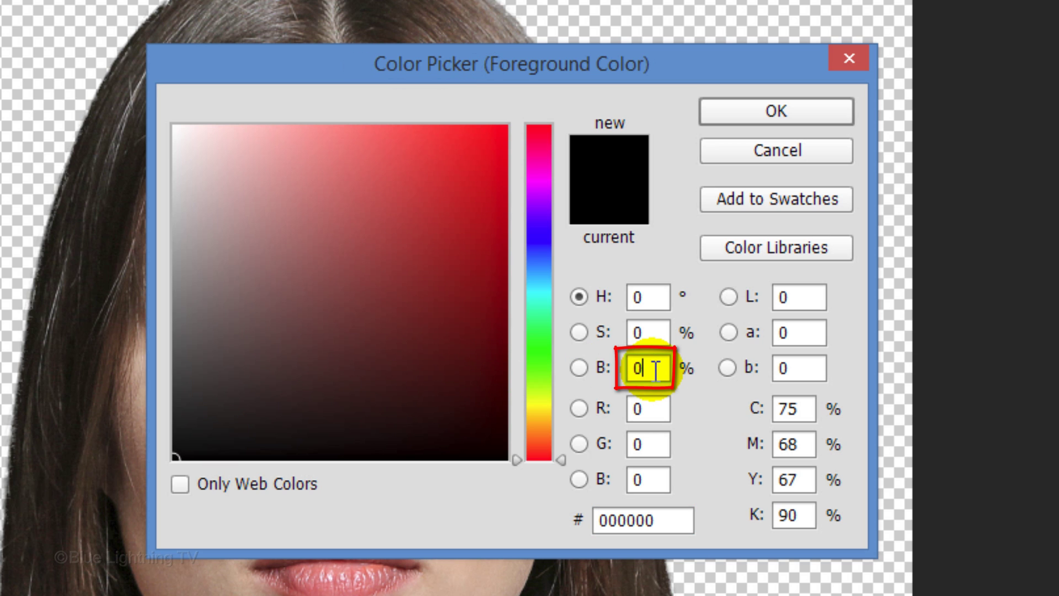
pyautogui.write('70')
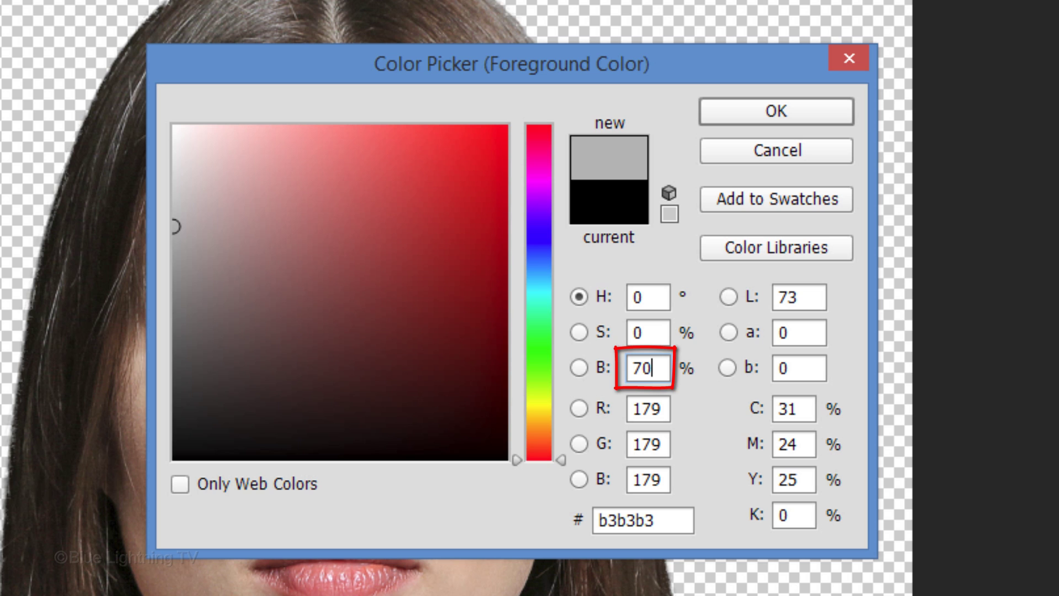
pyautogui.click(767, 109)
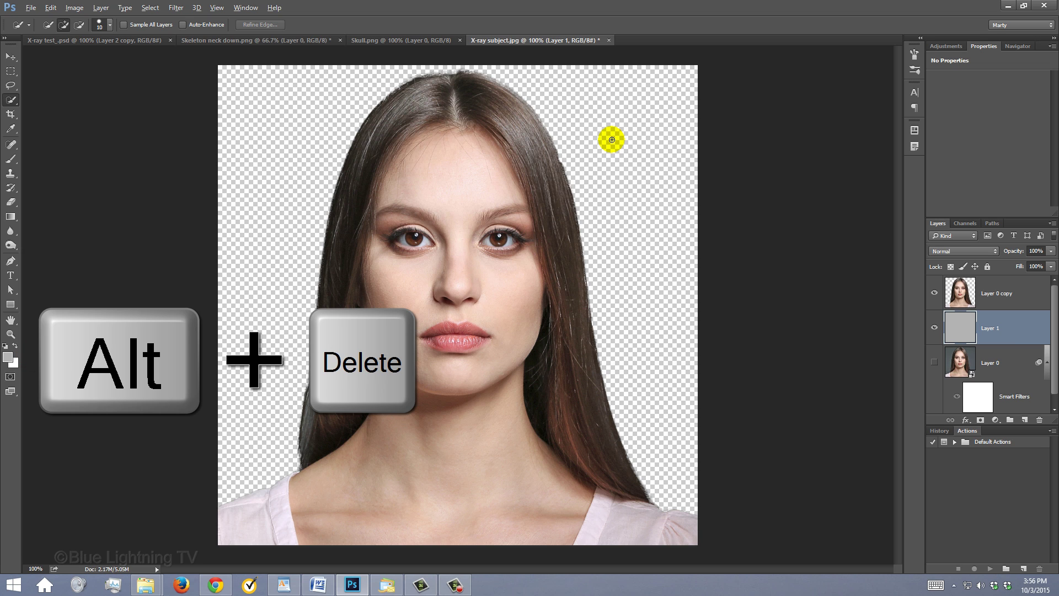
pyautogui.hotkey('alt', 'Delete')
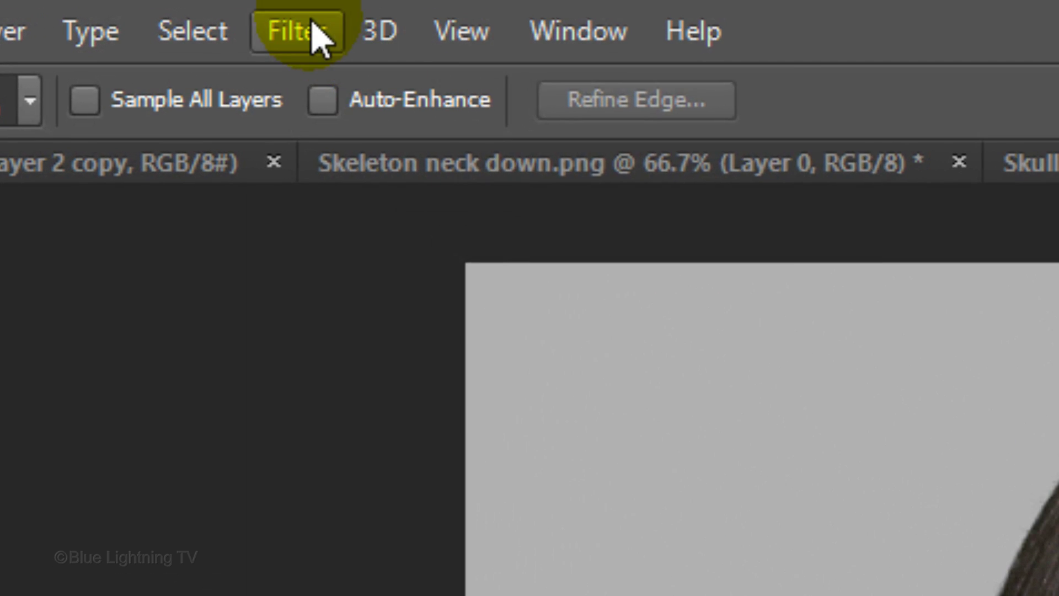
# - Apply a Clumped Grain texture, intensity 10 and contrast 50, from the Filter Gallery
pyautogui.click(176, 7)
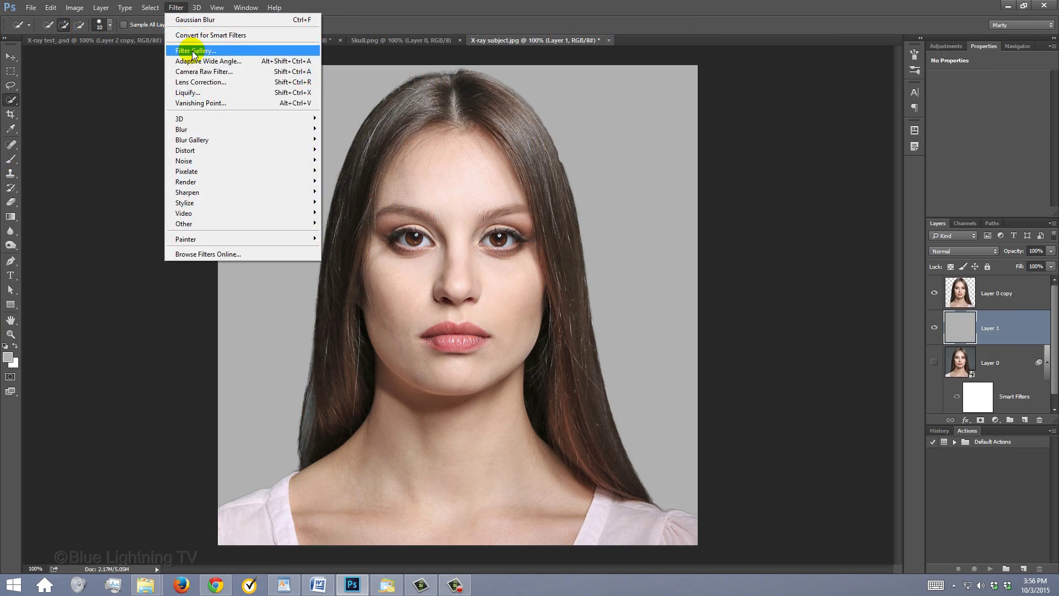
pyautogui.click(354, 213)
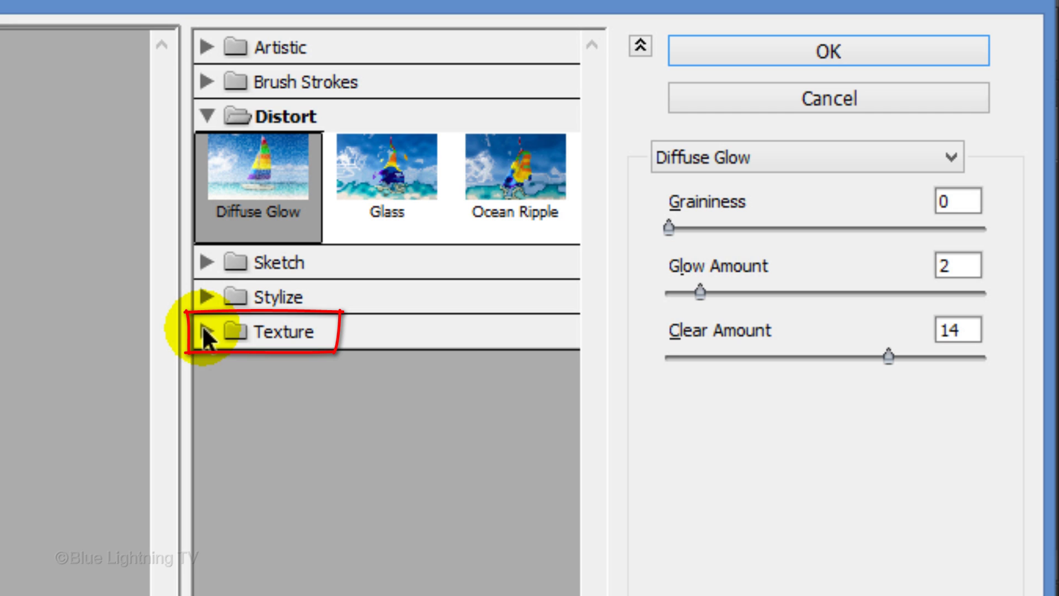
pyautogui.click(206, 334)
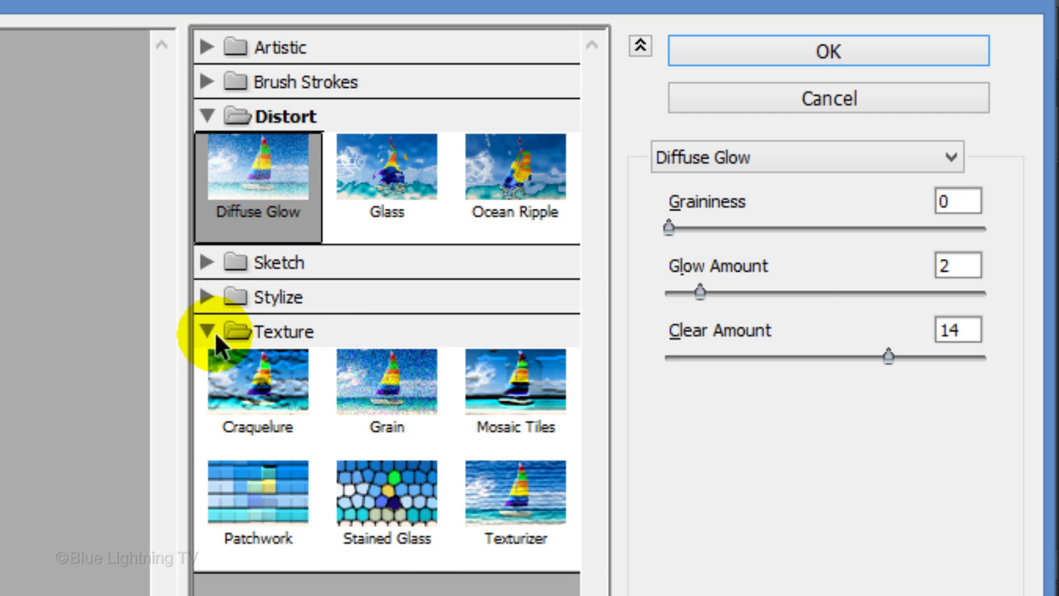
pyautogui.click(377, 388)
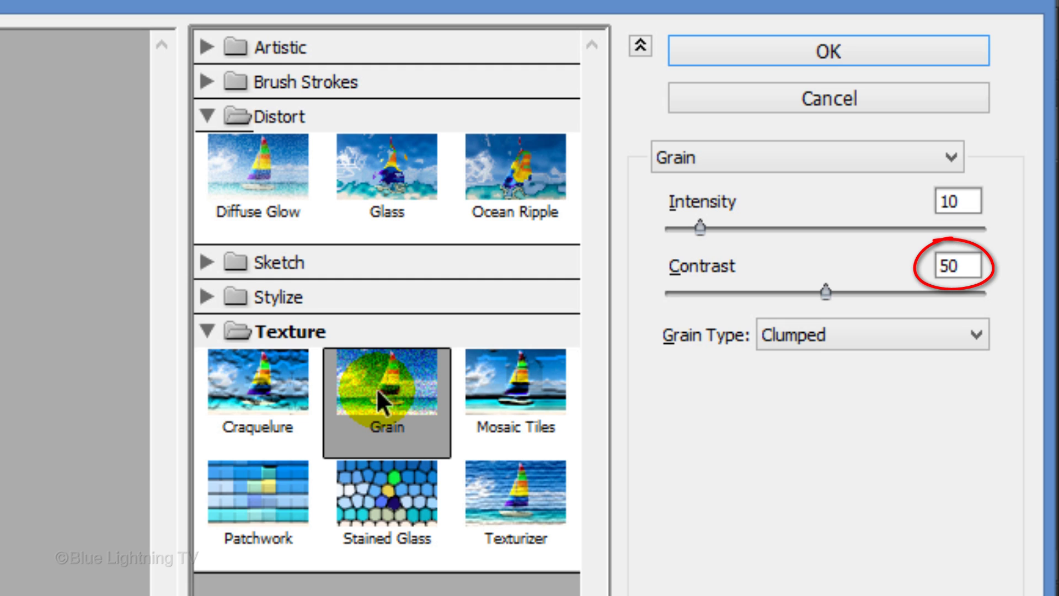
pyautogui.click(750, 47)
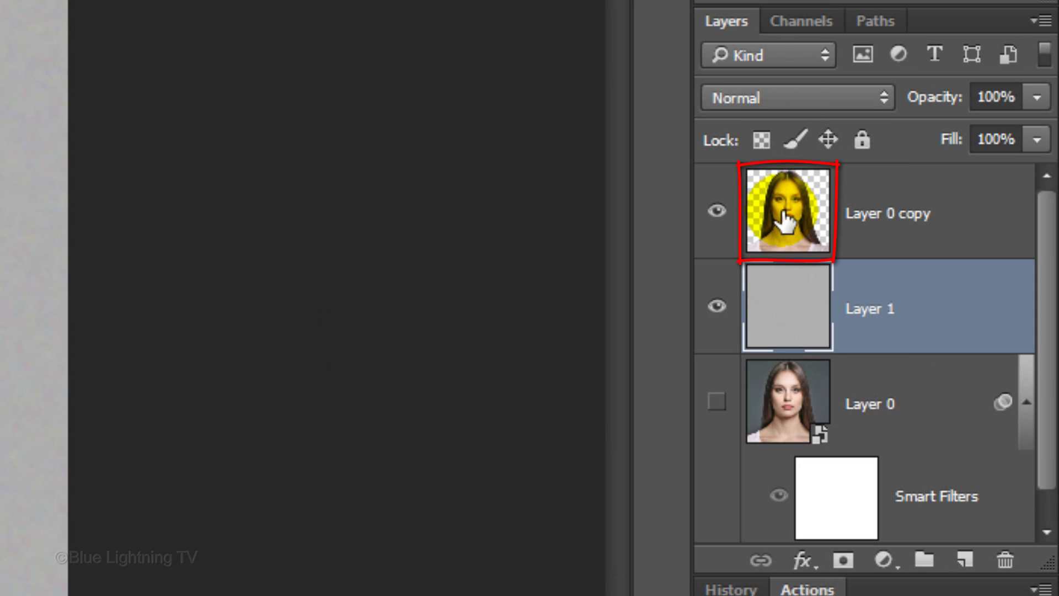
# - Add Black & White and Invert adjustment layers above Layer 0 copy for a grayscale negative
pyautogui.click(960, 295)
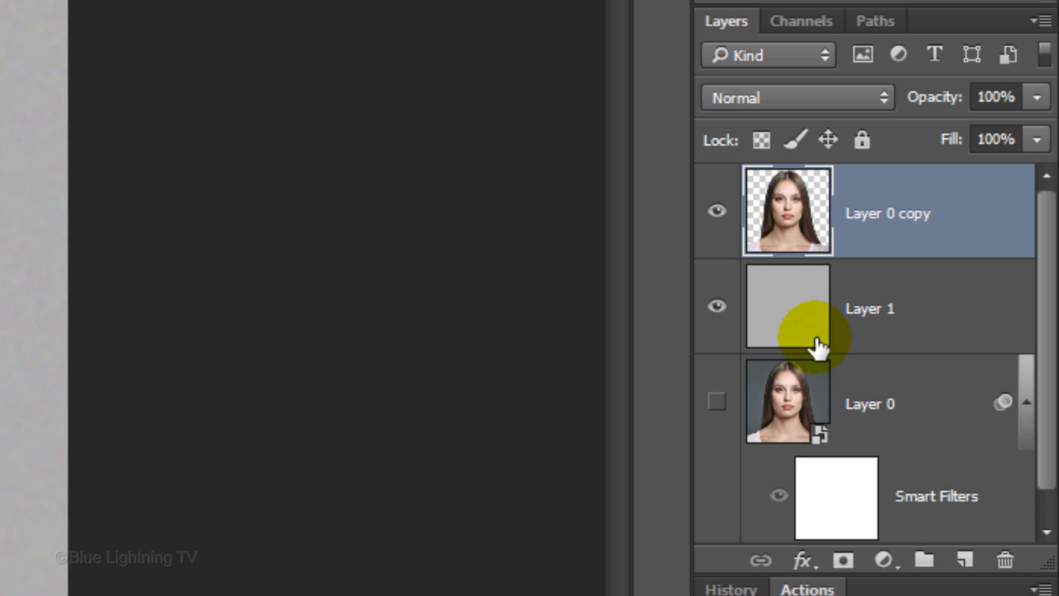
pyautogui.click(885, 560)
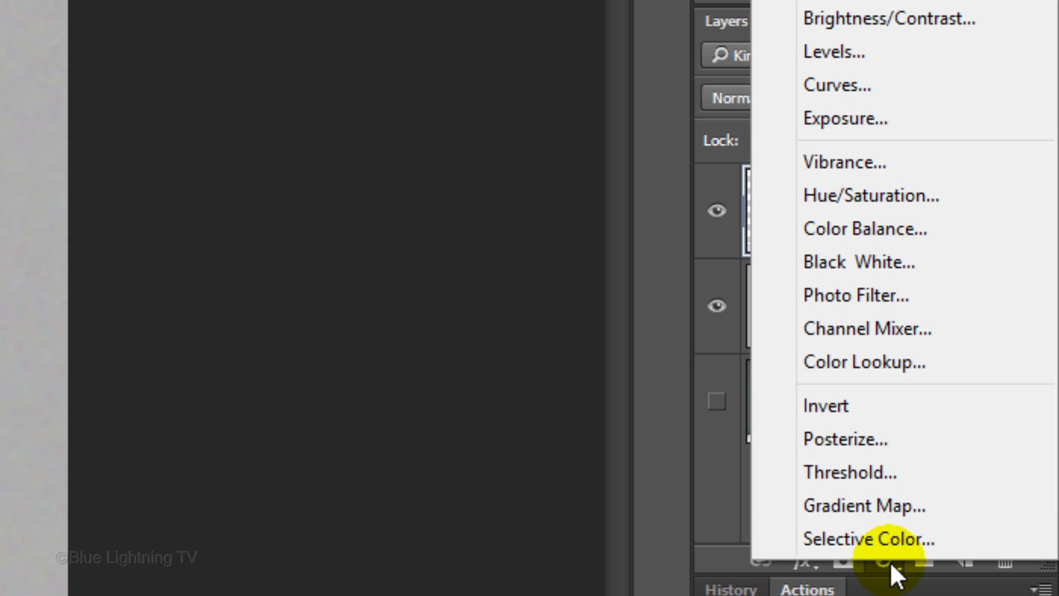
pyautogui.click(848, 263)
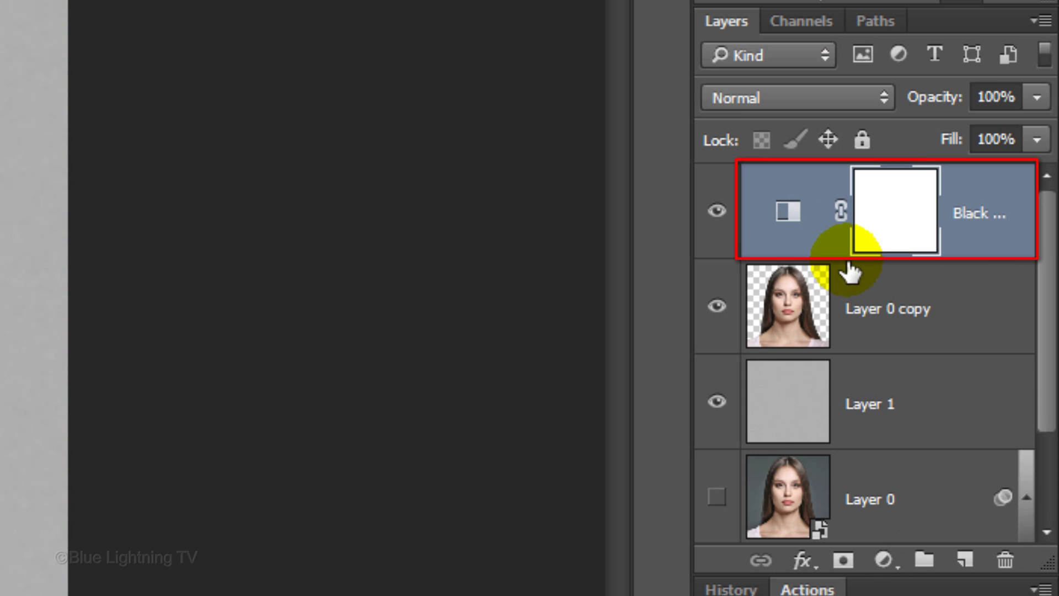
pyautogui.click(885, 560)
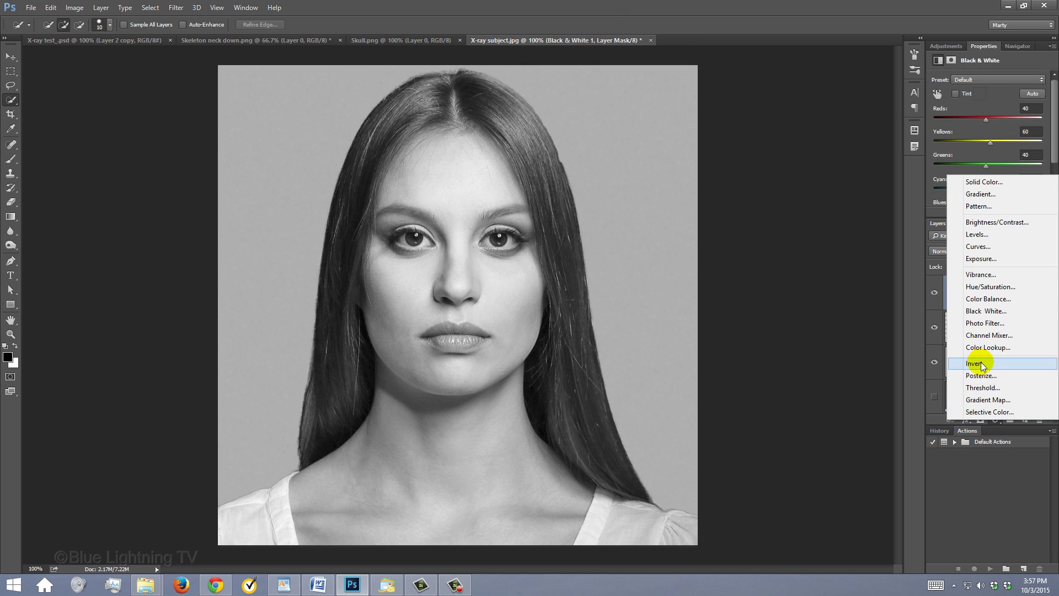
pyautogui.click(845, 401)
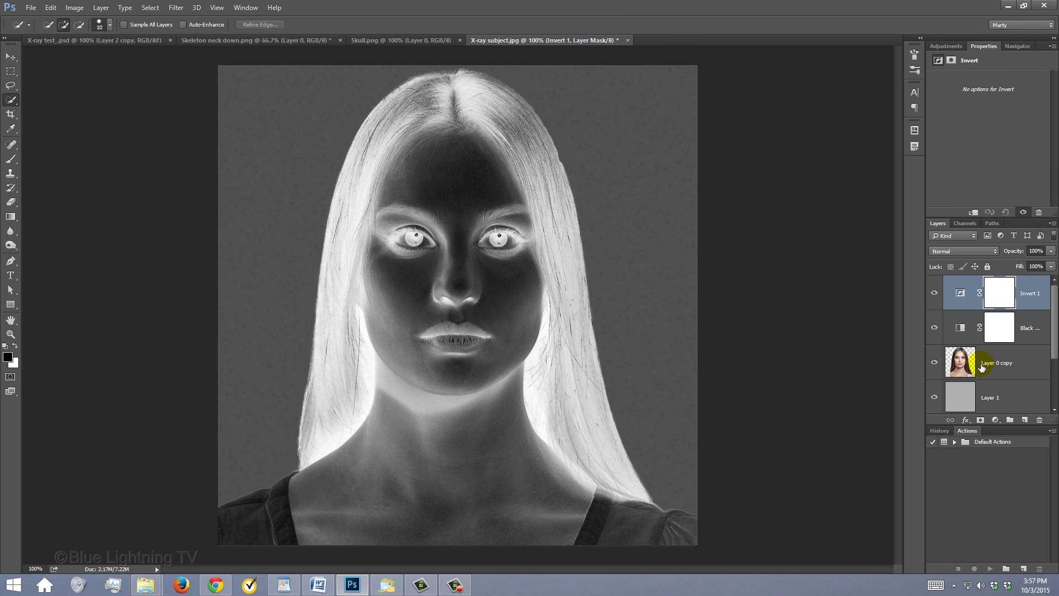
# - Move the skull from Skull.png into the portrait document as Layer 2
pyautogui.click(401, 40)
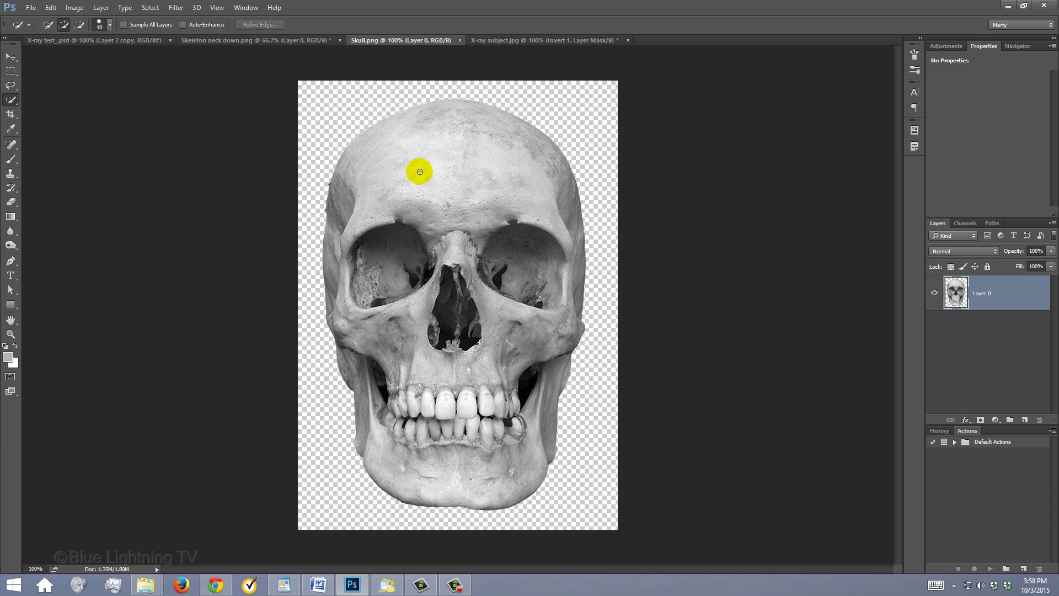
pyautogui.press('v')
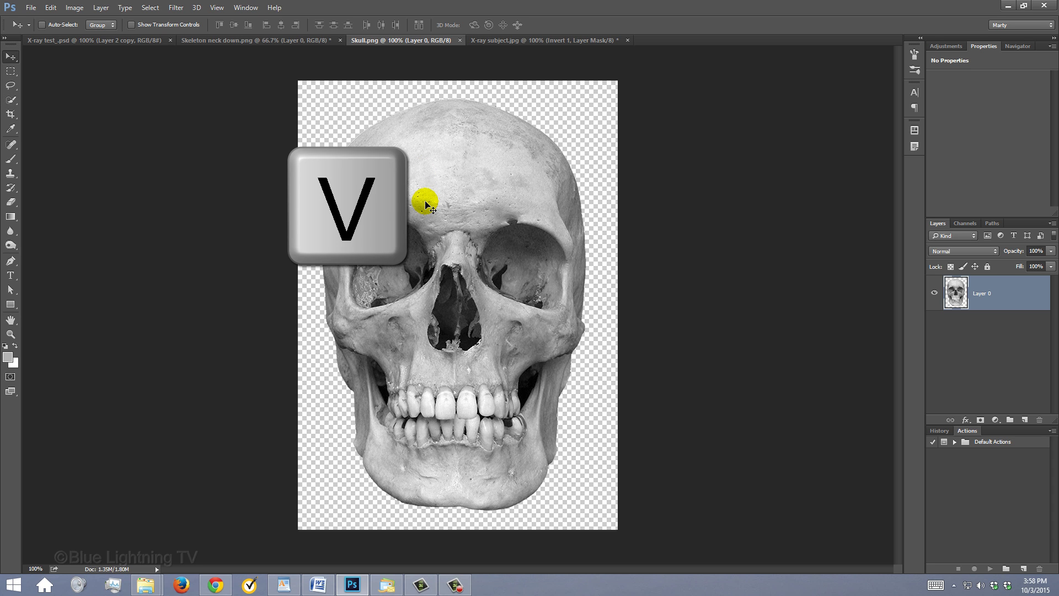
pyautogui.moveTo(425, 204); pyautogui.dragTo(500, 42)
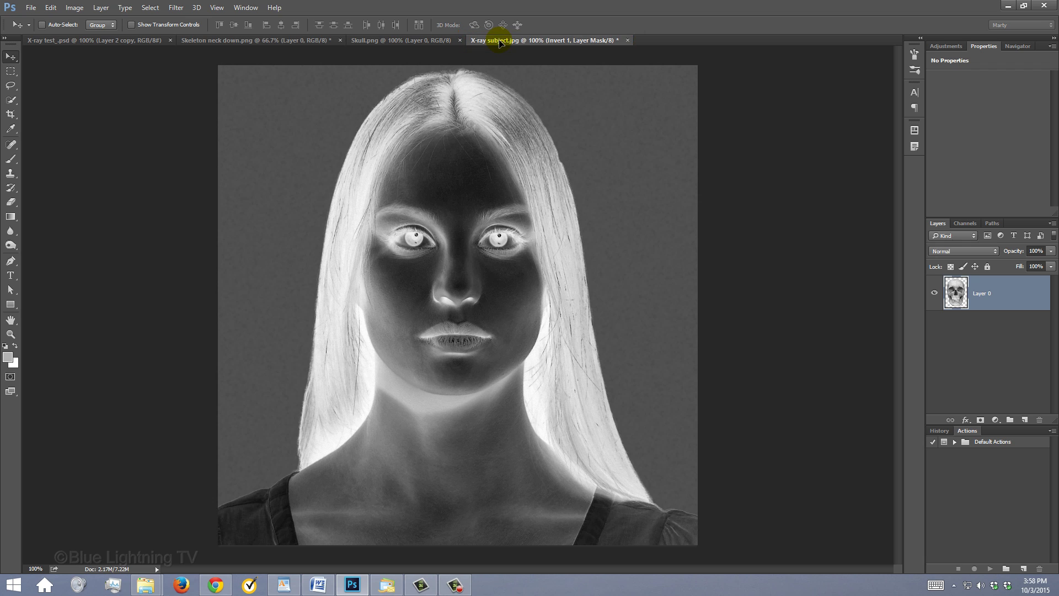
pyautogui.moveTo(499, 42); pyautogui.dragTo(460, 179)
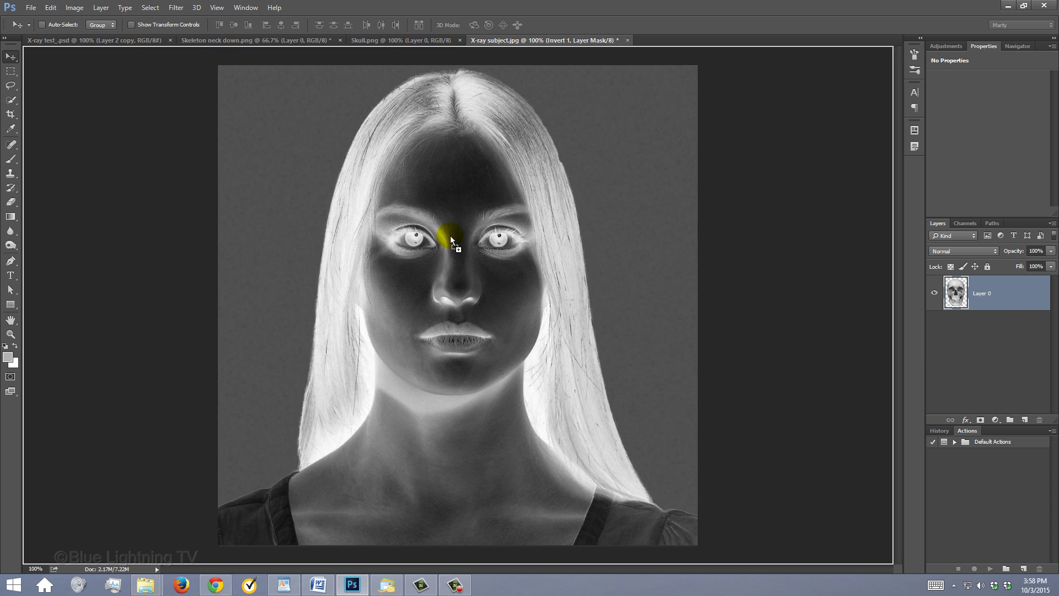
pyautogui.moveTo(452, 237); pyautogui.dragTo(452, 236)
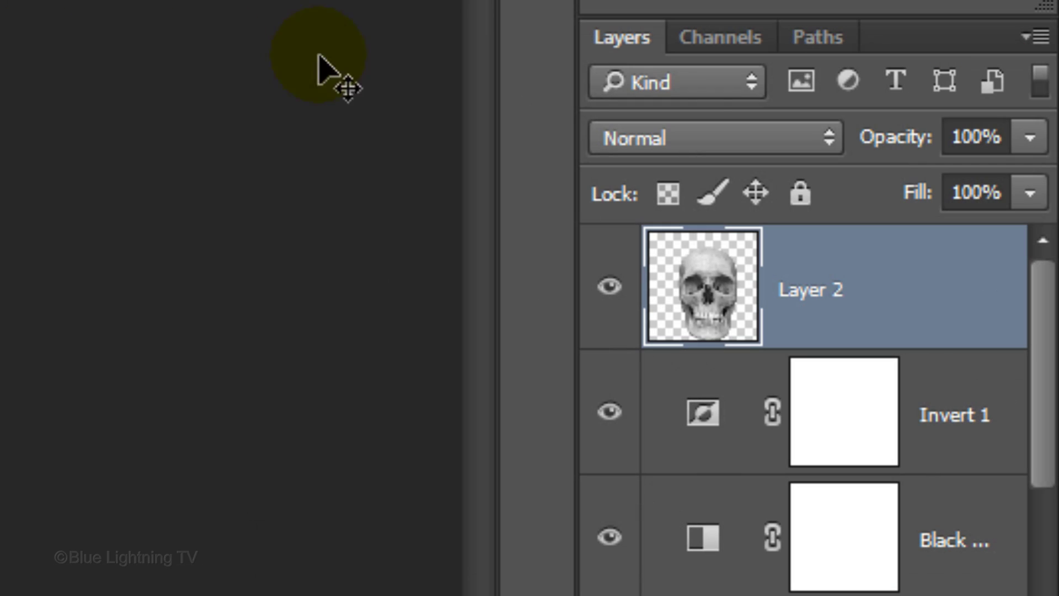
# - Set the skull layer's opacity to 50% so the face shows through
pyautogui.click(969, 139)
pyautogui.write('50')
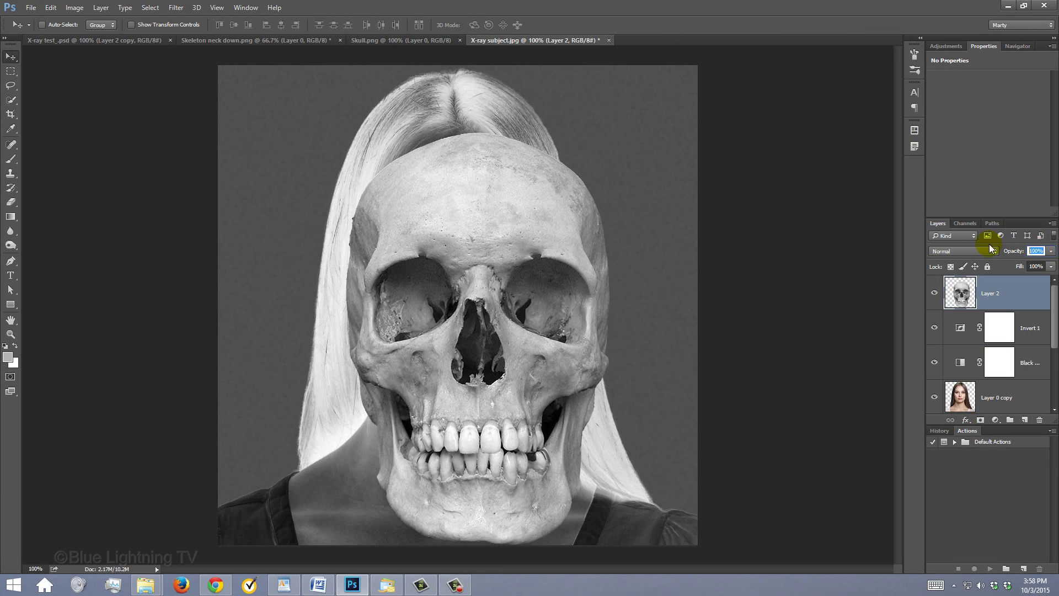
pyautogui.press('Return')
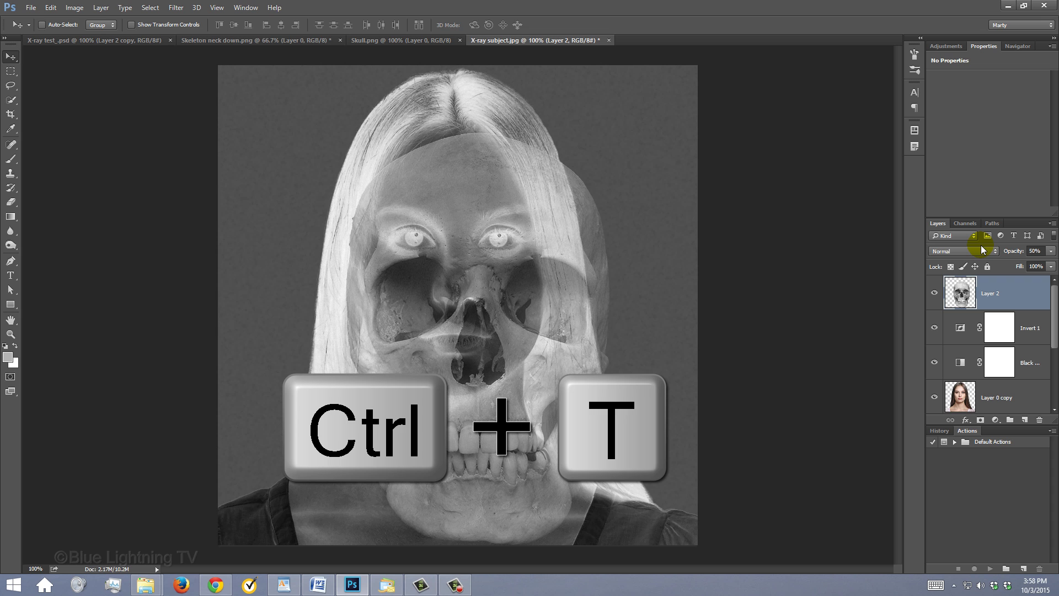
# - Free-transform the skull layer and move it over the woman's face
pyautogui.hotkey('ctrl', 't')
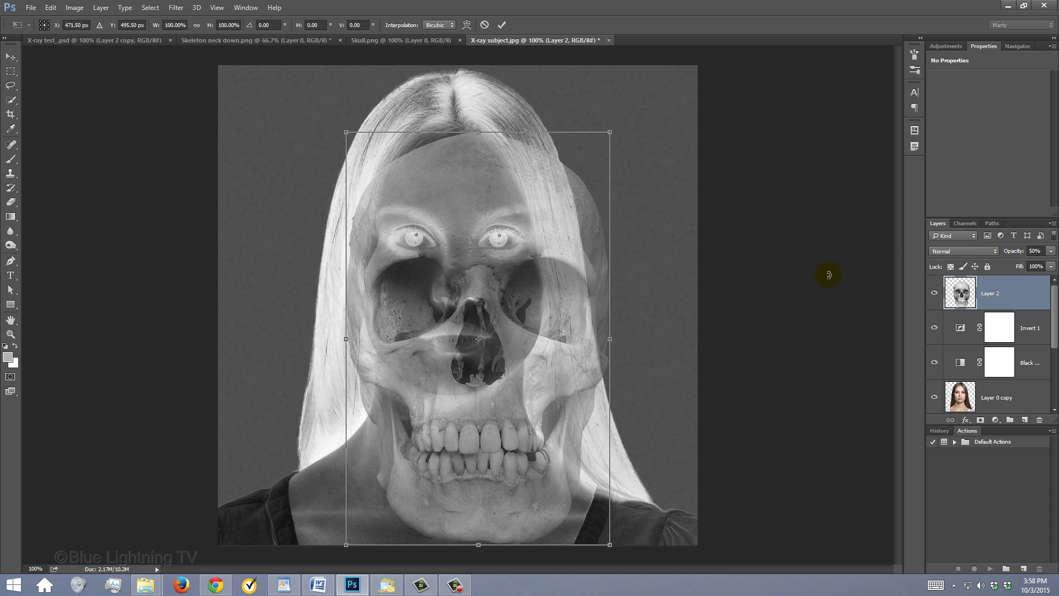
pyautogui.moveTo(549, 331); pyautogui.dragTo(531, 293)
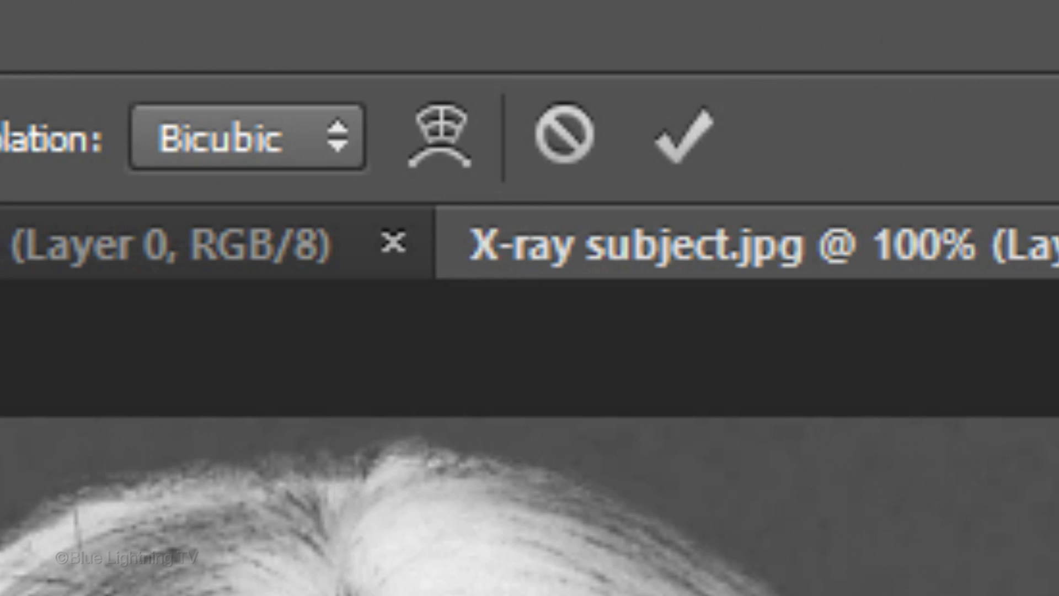
# - Warp the skull, widening its forehead to match the woman's head
pyautogui.click(447, 140)
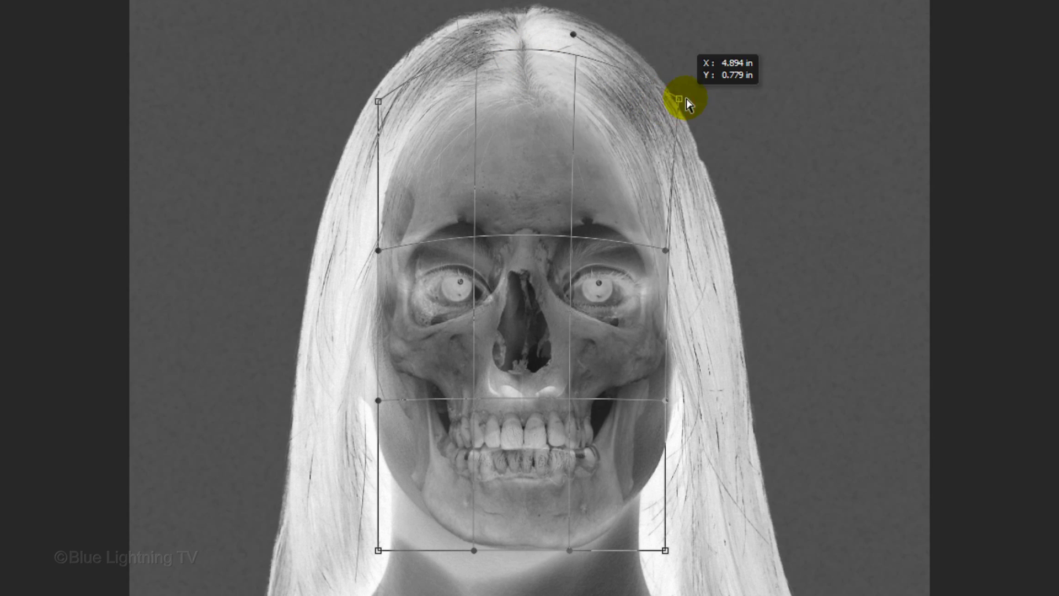
pyautogui.moveTo(379, 101); pyautogui.dragTo(344, 96)
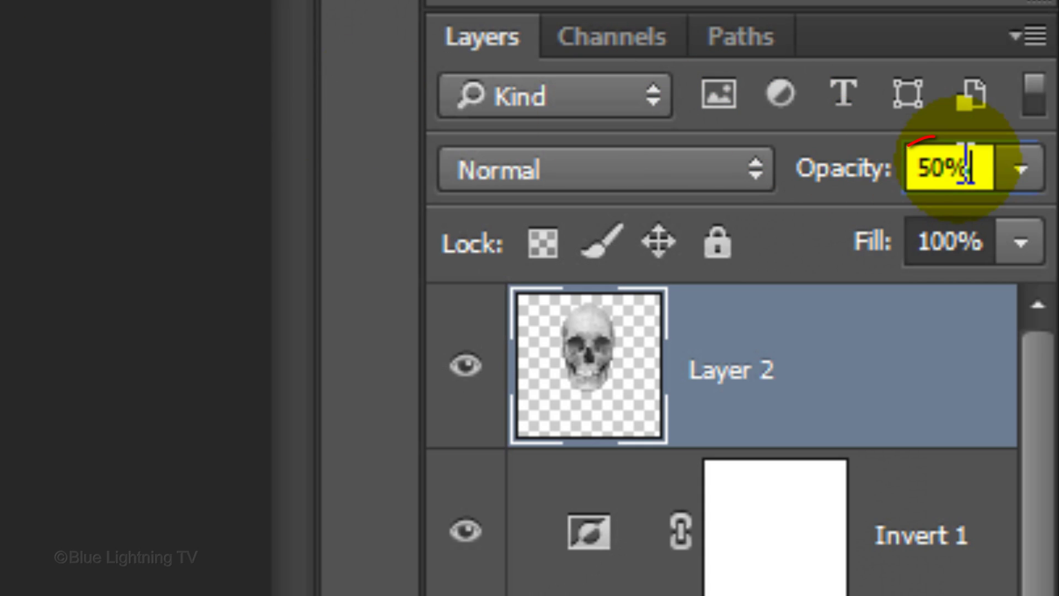
pyautogui.write('40')
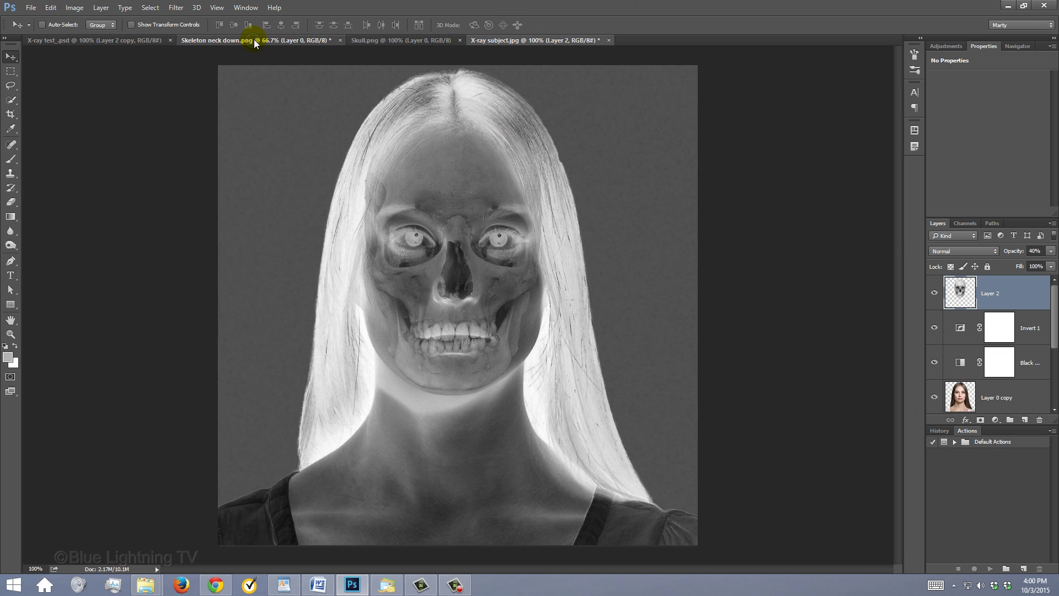
# - Bring the skeleton neck-down image into the portrait as a layer at 50% opacity
pyautogui.click(254, 43)
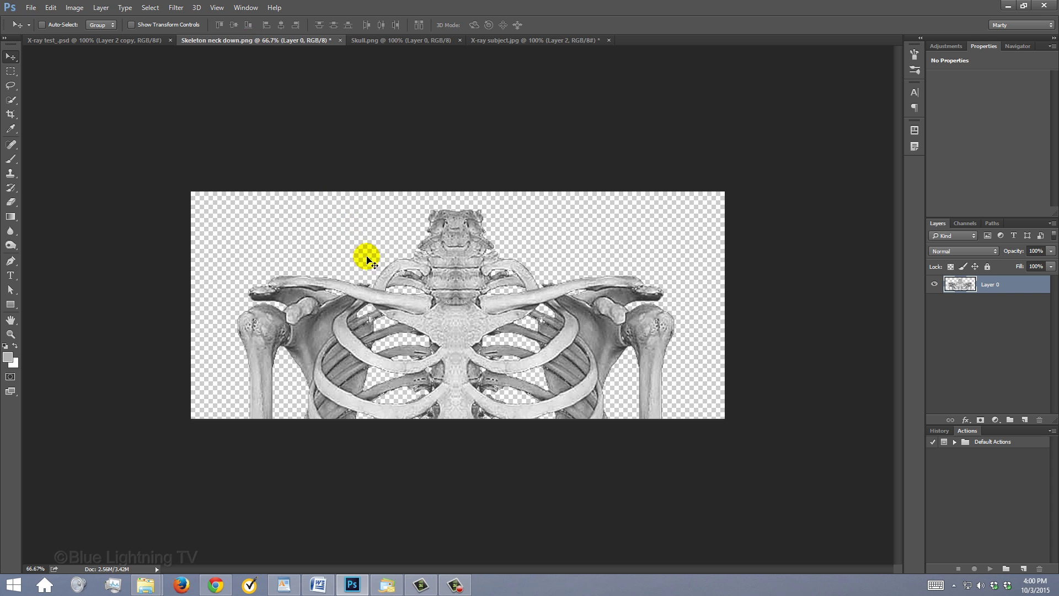
pyautogui.moveTo(378, 289)
pyautogui.mouseDown()
pyautogui.moveTo(460, 112)
pyautogui.moveTo(460, 154)
pyautogui.mouseUp()
pyautogui.moveTo(441, 272); pyautogui.dragTo(437, 293)
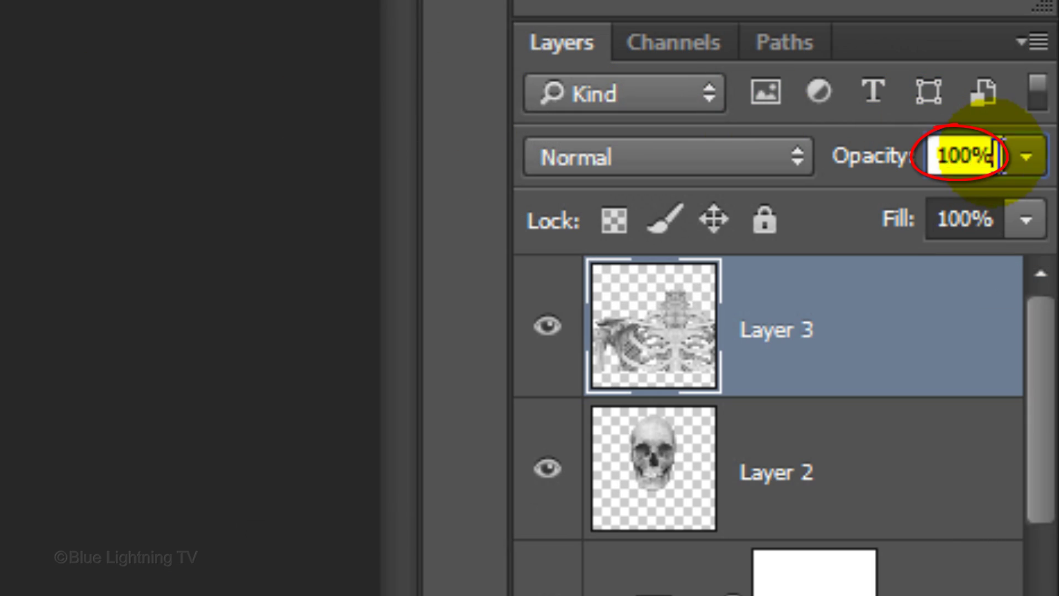
pyautogui.write('50')
pyautogui.press('Return')
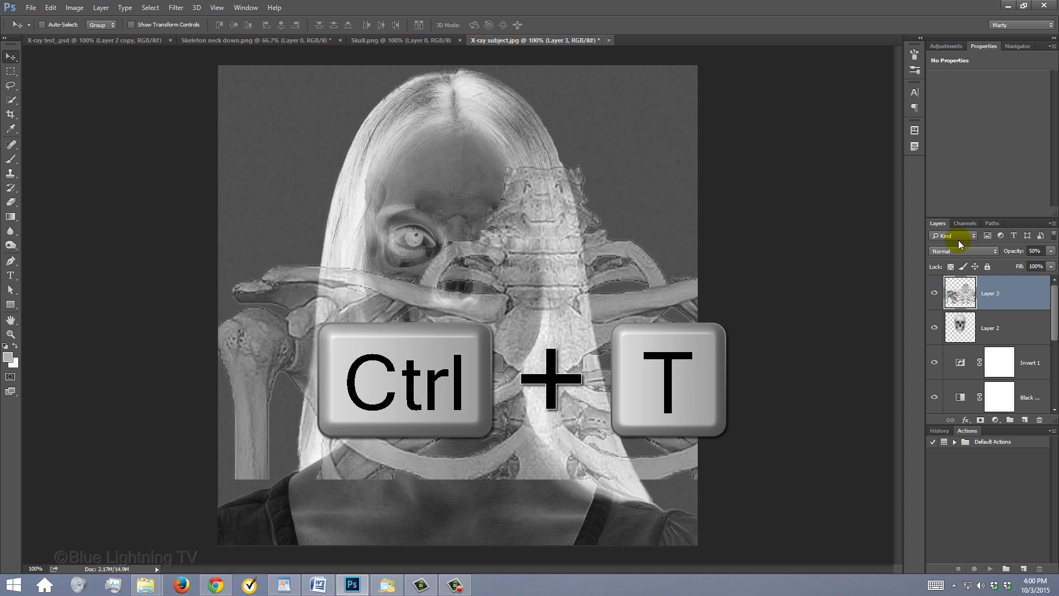
# - Scale the skeleton to about 60% and position its ribcage below the chin
pyautogui.hotkey('ctrl', 't')
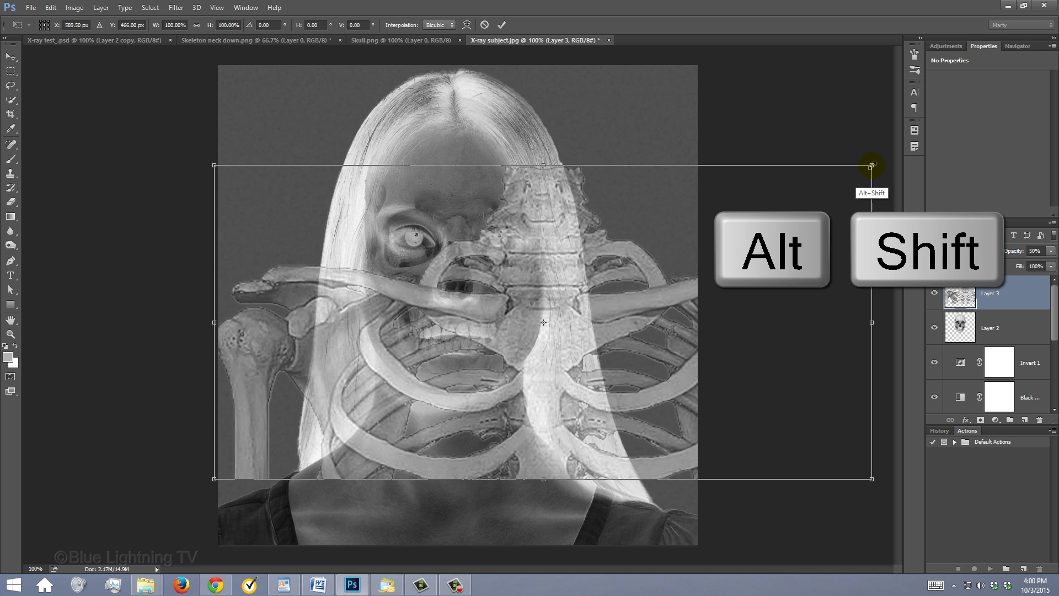
pyautogui.moveTo(872, 165); pyautogui.dragTo(678, 257)
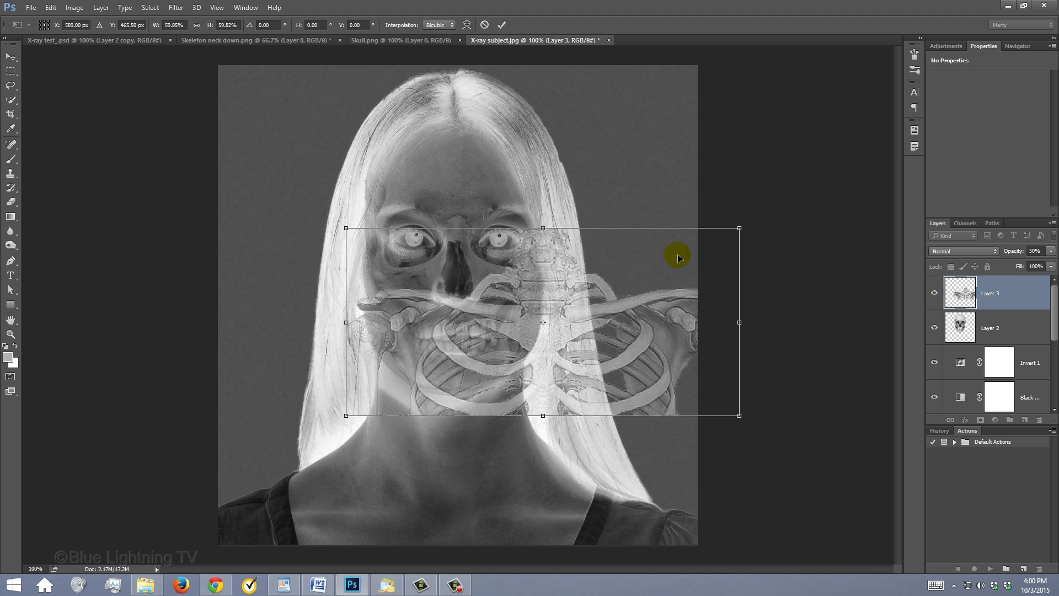
pyautogui.moveTo(575, 286); pyautogui.dragTo(484, 465)
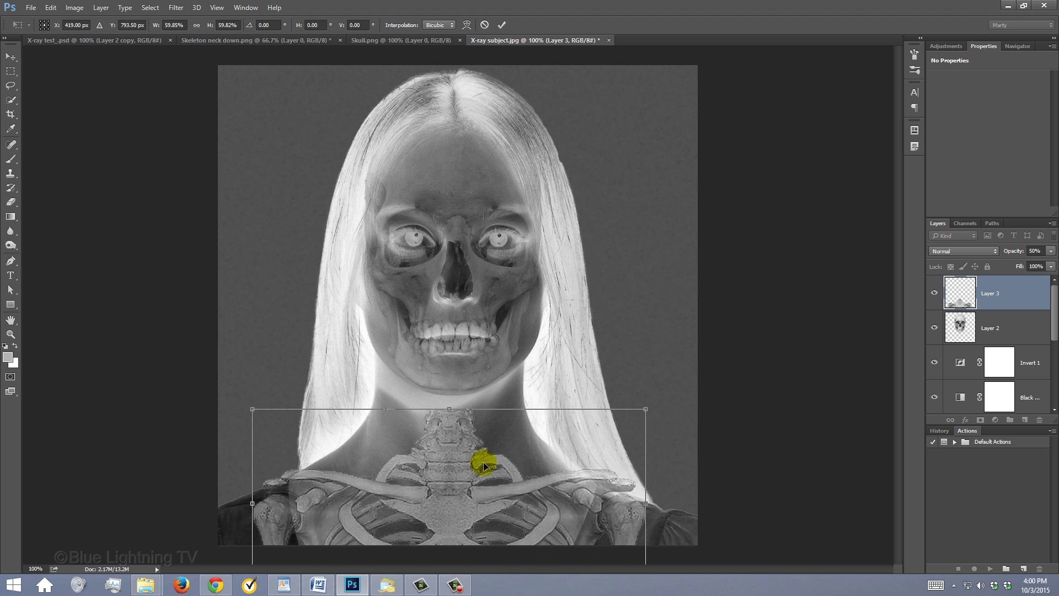
pyautogui.moveTo(646, 409); pyautogui.dragTo(680, 407)
pyautogui.moveTo(569, 413)
pyautogui.mouseDown()
pyautogui.moveTo(463, 446)
pyautogui.moveTo(465, 430)
pyautogui.mouseUp()
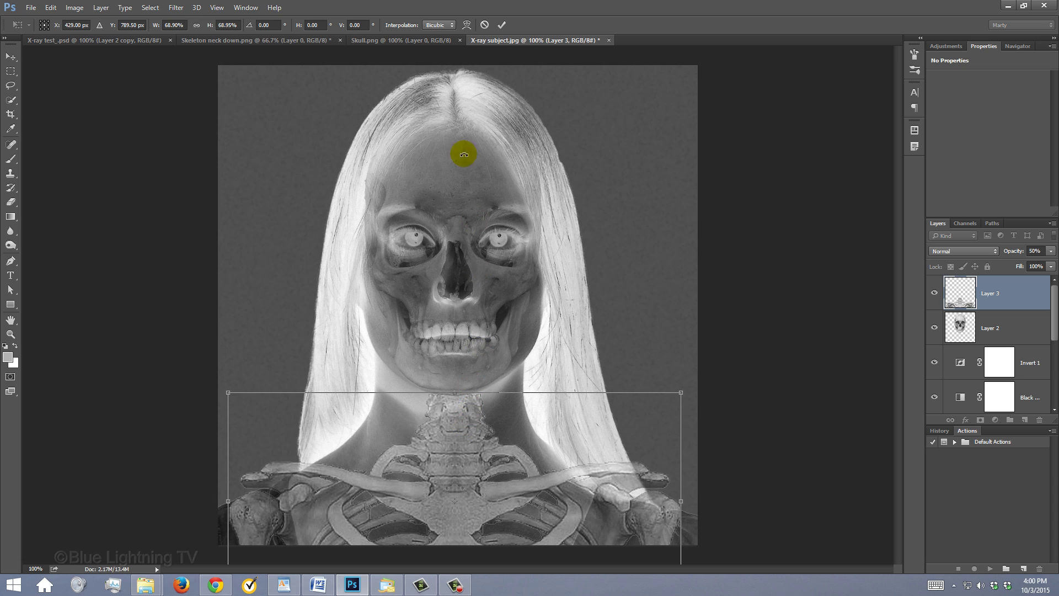
pyautogui.click(468, 25)
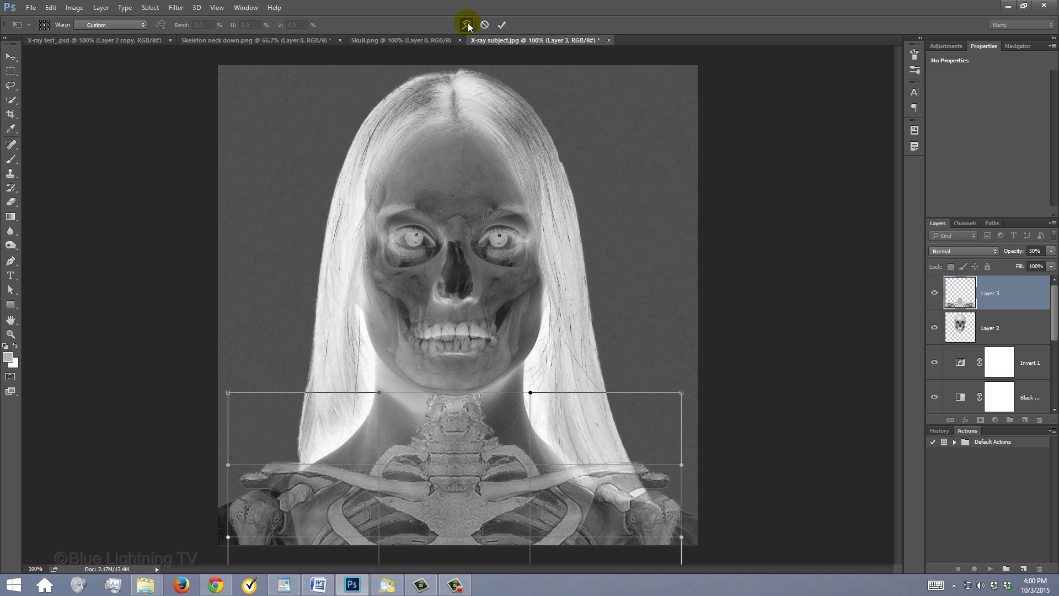
# - Bend the skeleton's shoulders down and neck edge to follow the woman's body, then commit
pyautogui.hotkey('ctrl', '0')
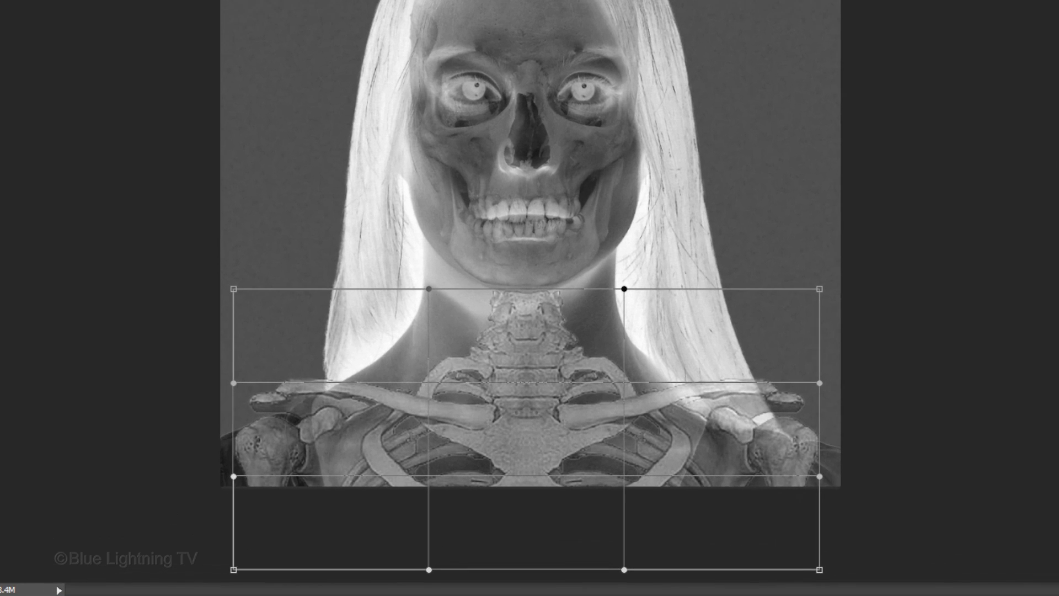
pyautogui.moveTo(832, 384)
pyautogui.mouseDown()
pyautogui.moveTo(832, 478)
pyautogui.moveTo(846, 537)
pyautogui.mouseUp()
pyautogui.moveTo(276, 381); pyautogui.dragTo(651, 504)
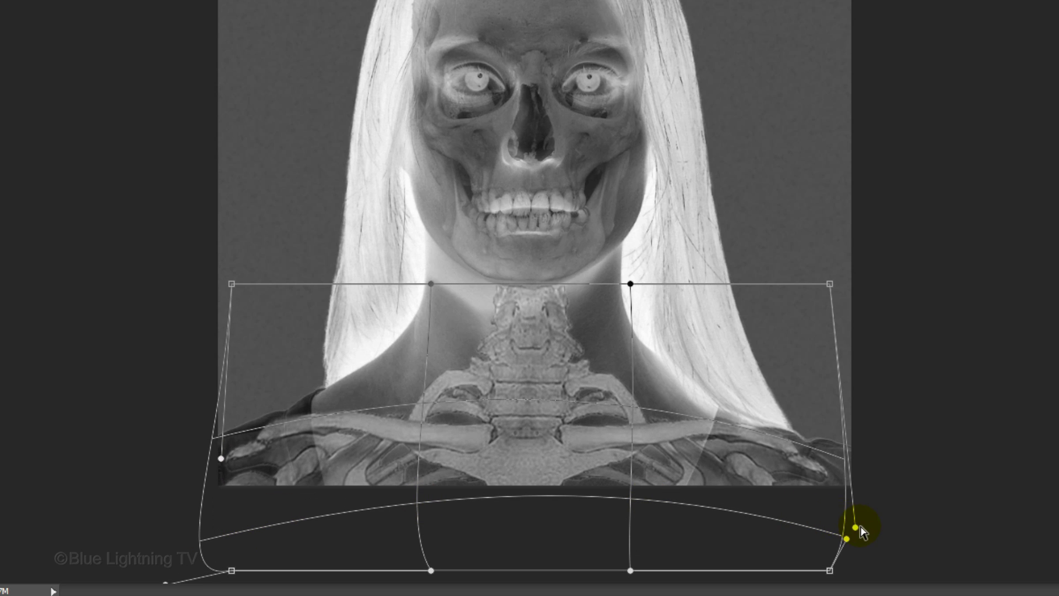
pyautogui.moveTo(857, 528); pyautogui.dragTo(821, 544)
pyautogui.moveTo(529, 284)
pyautogui.mouseDown()
pyautogui.moveTo(533, 310)
pyautogui.moveTo(527, 283)
pyautogui.mouseUp()
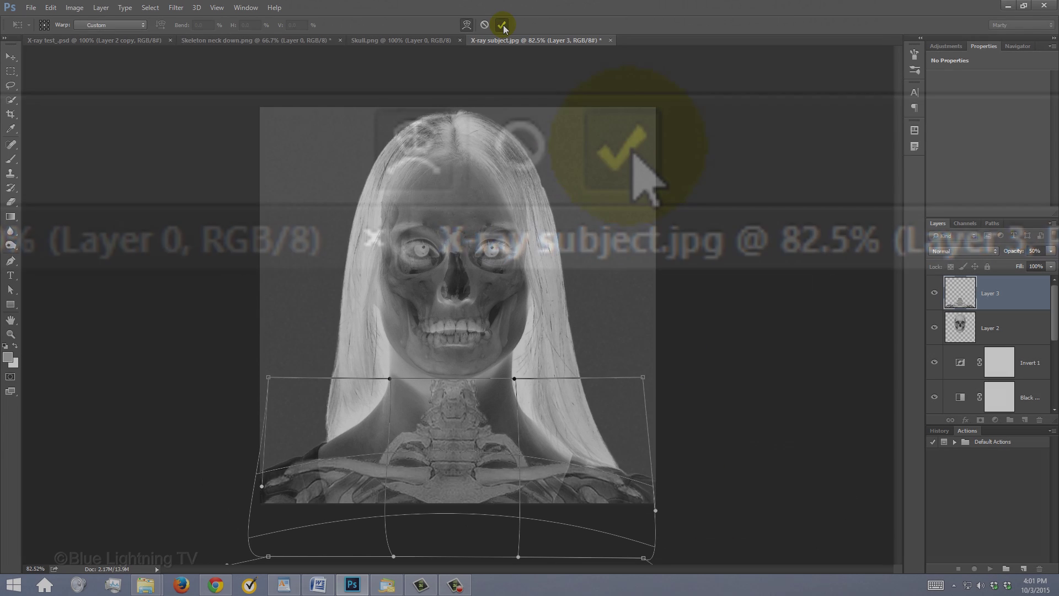
pyautogui.click(634, 153)
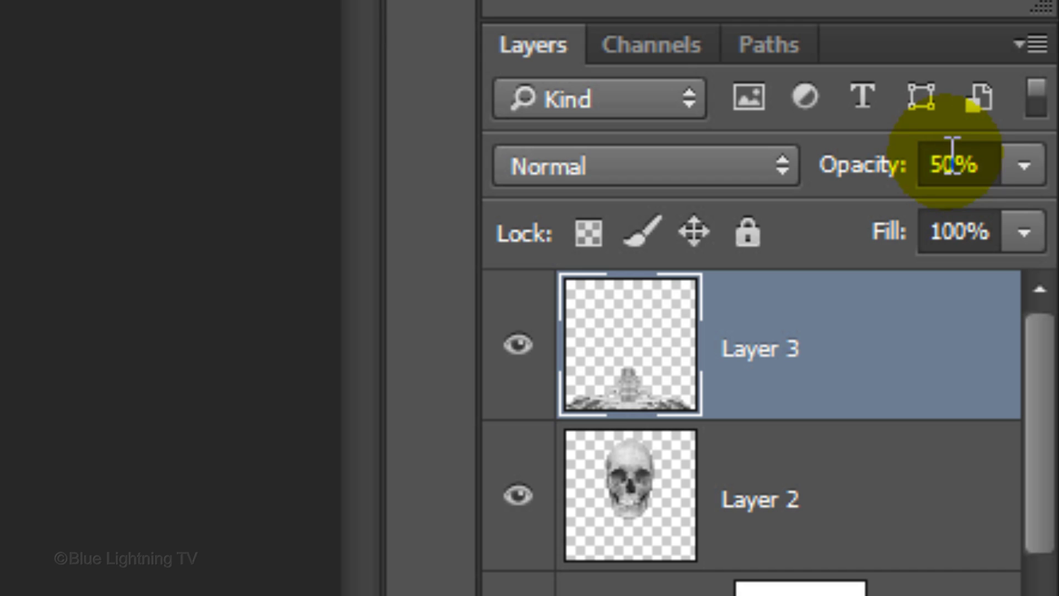
pyautogui.write('30')
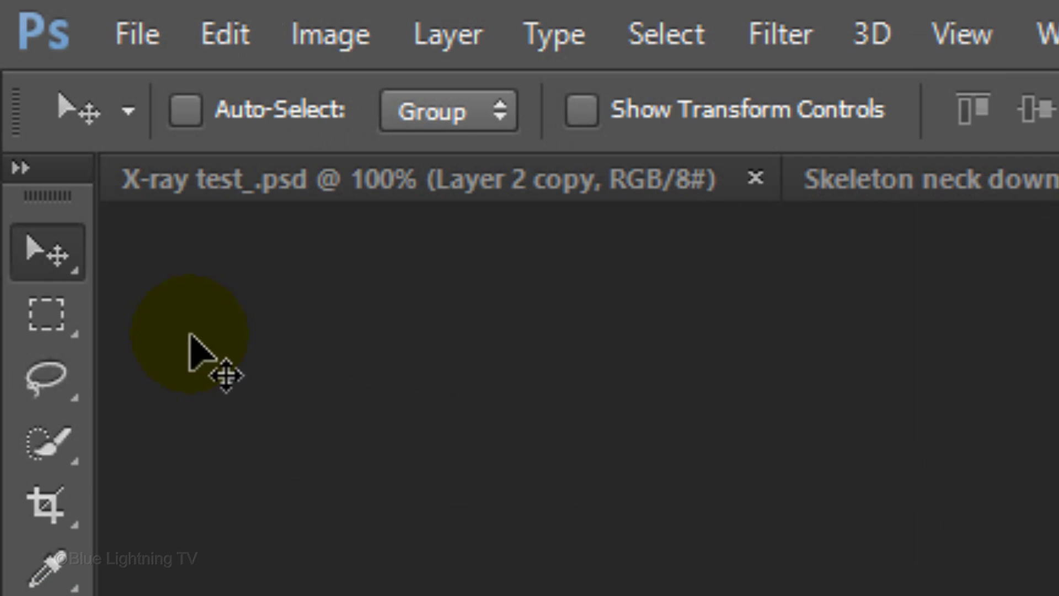
# - Select the whole canvas with the Rectangular Marquee, crop the image to it, and deselect
pyautogui.click(12, 73)
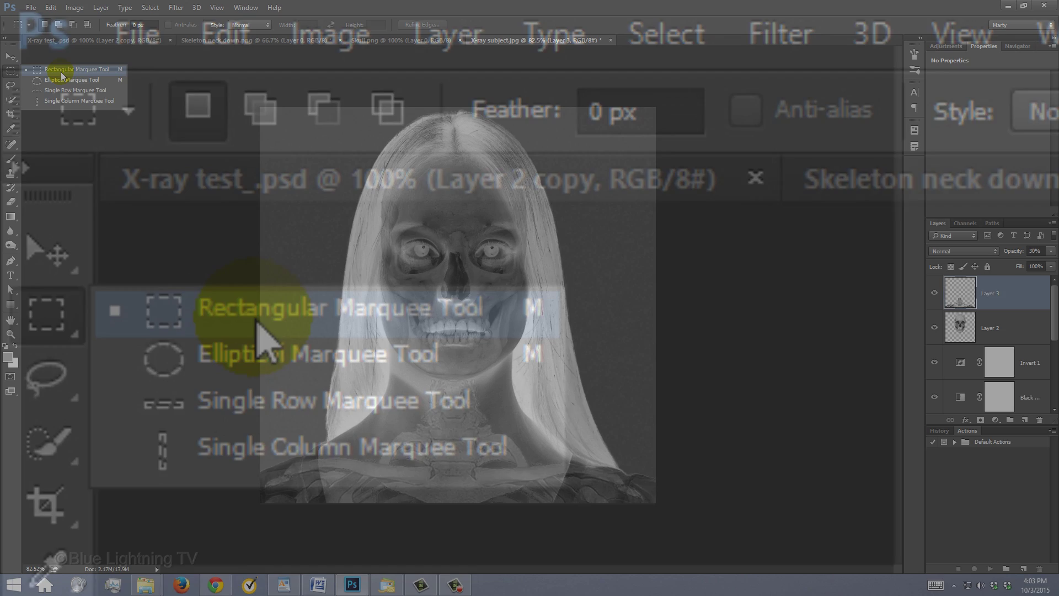
pyautogui.click(257, 331)
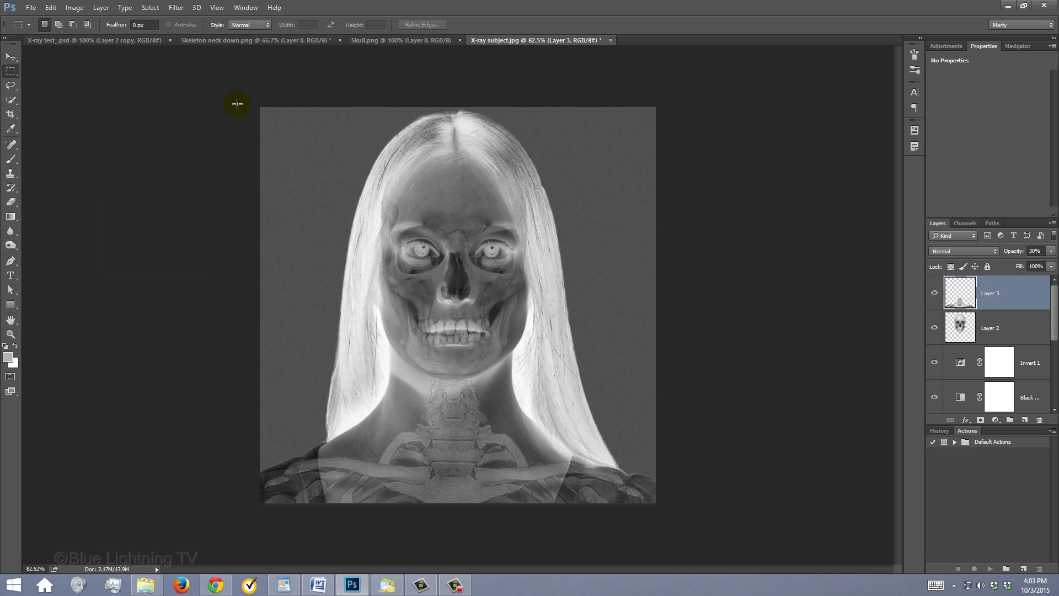
pyautogui.moveTo(255, 104); pyautogui.dragTo(673, 517)
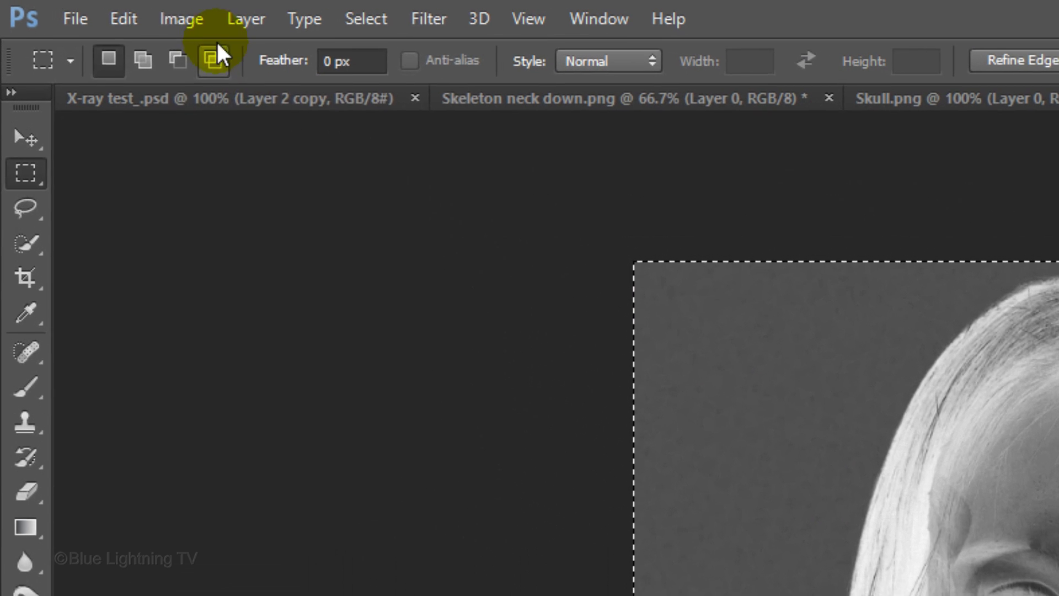
pyautogui.click(101, 10)
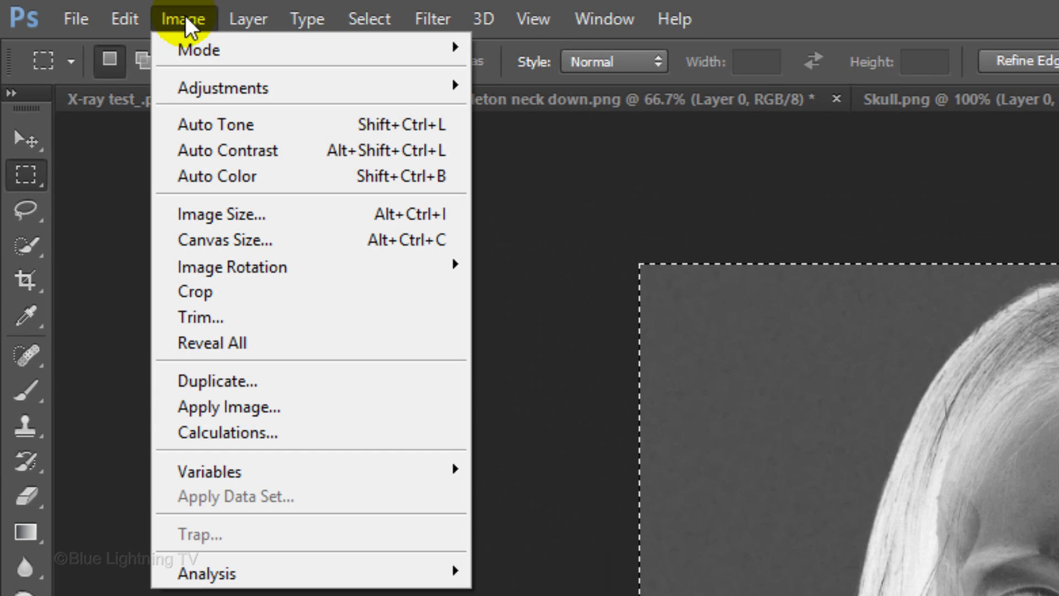
pyautogui.click(199, 295)
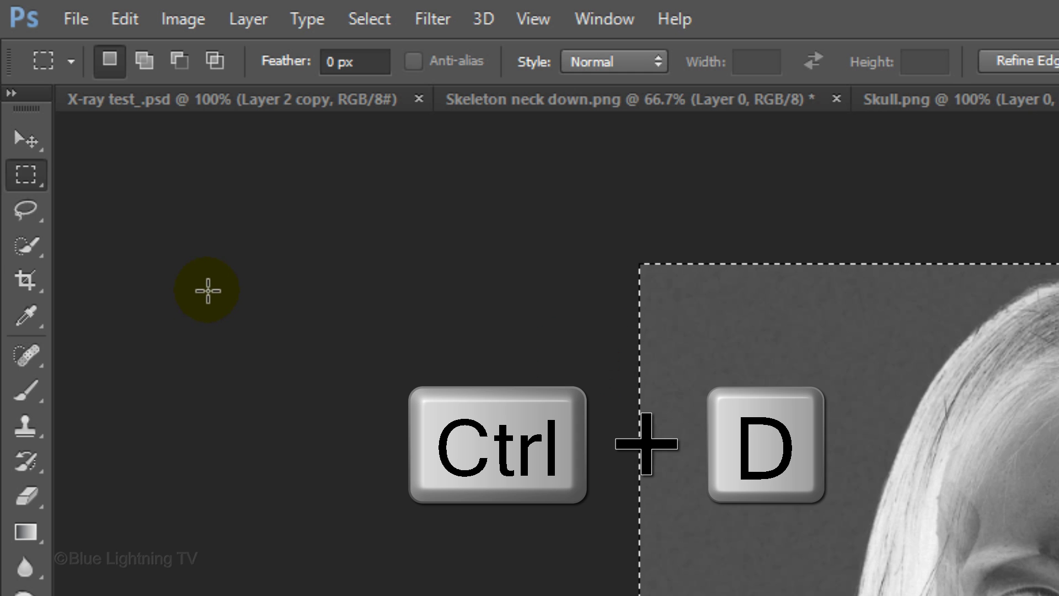
pyautogui.hotkey('ctrl', 'd')
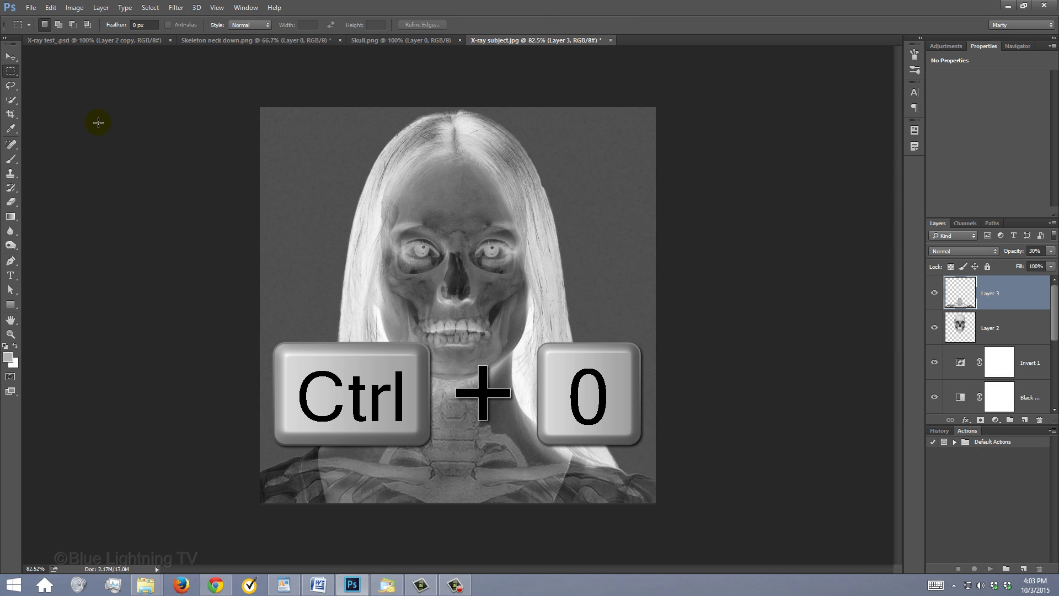
pyautogui.hotkey('ctrl', '0')
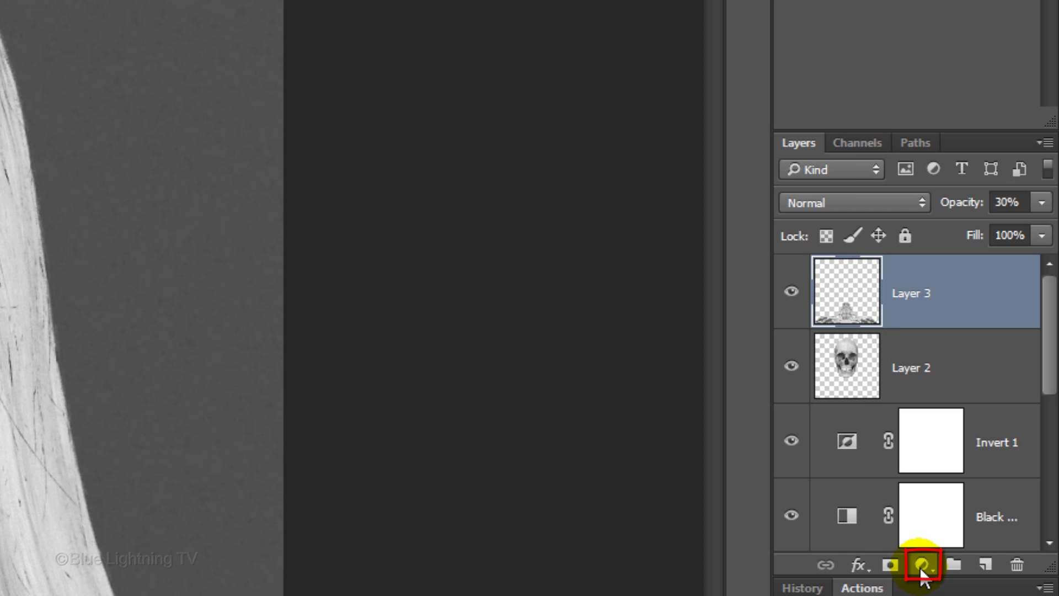
# - Add a Solid Color fill layer with hex 428e61 above the skeleton
pyautogui.click(924, 567)
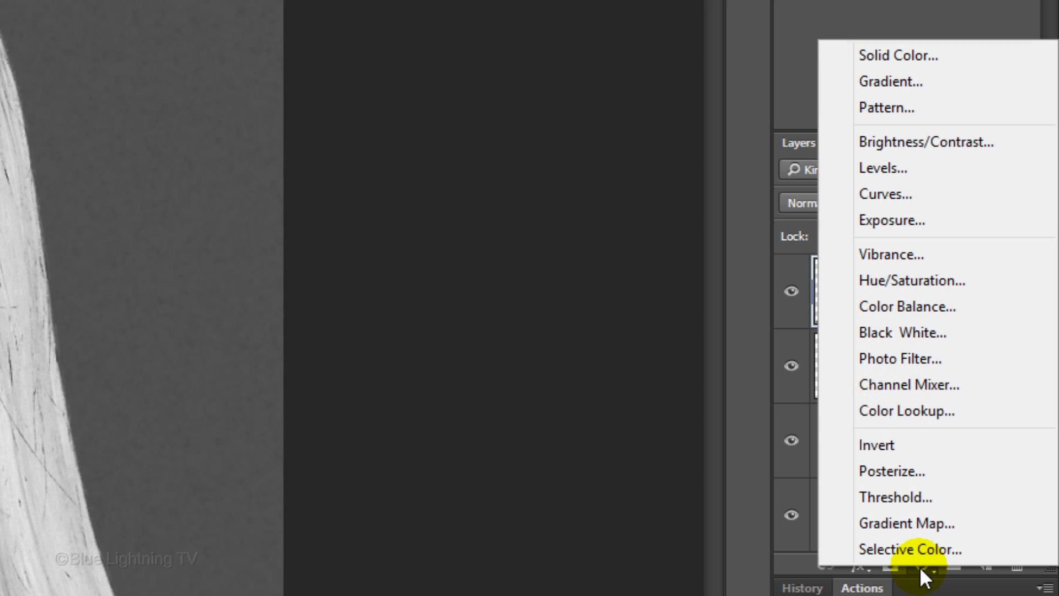
pyautogui.click(911, 52)
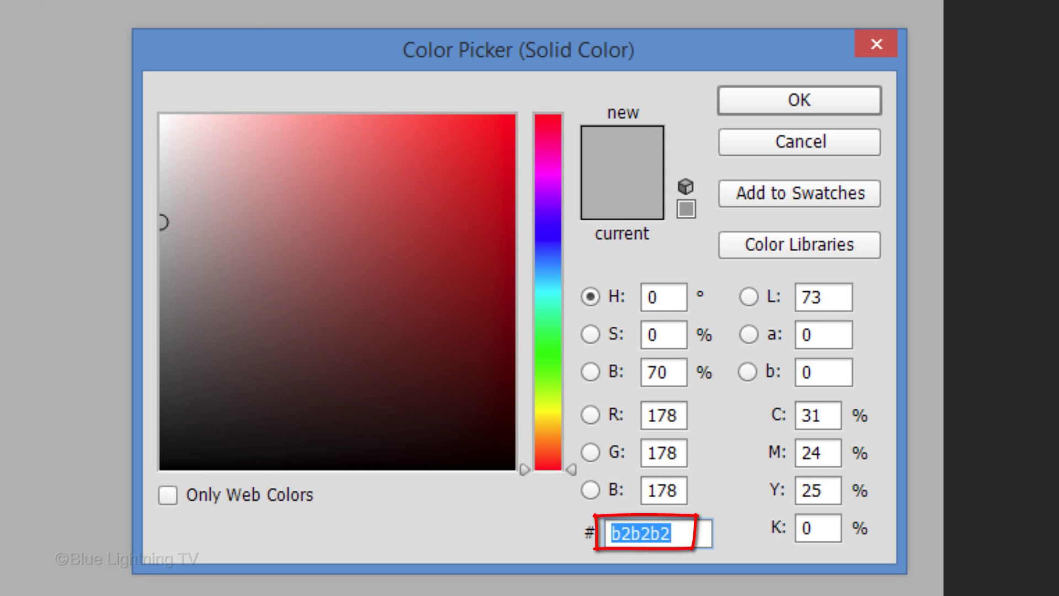
pyautogui.write('42')
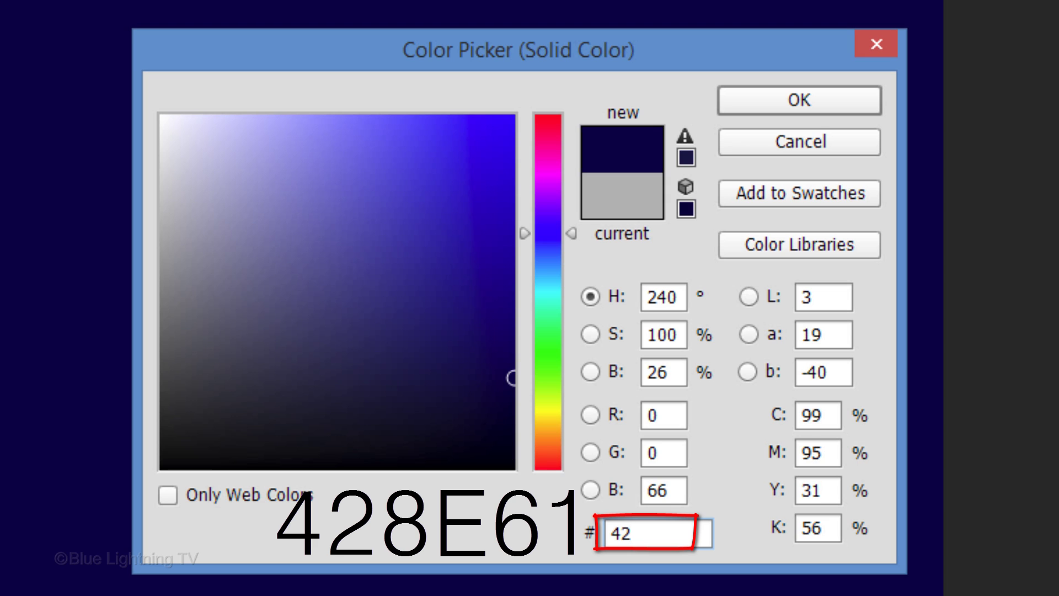
pyautogui.write('8e')
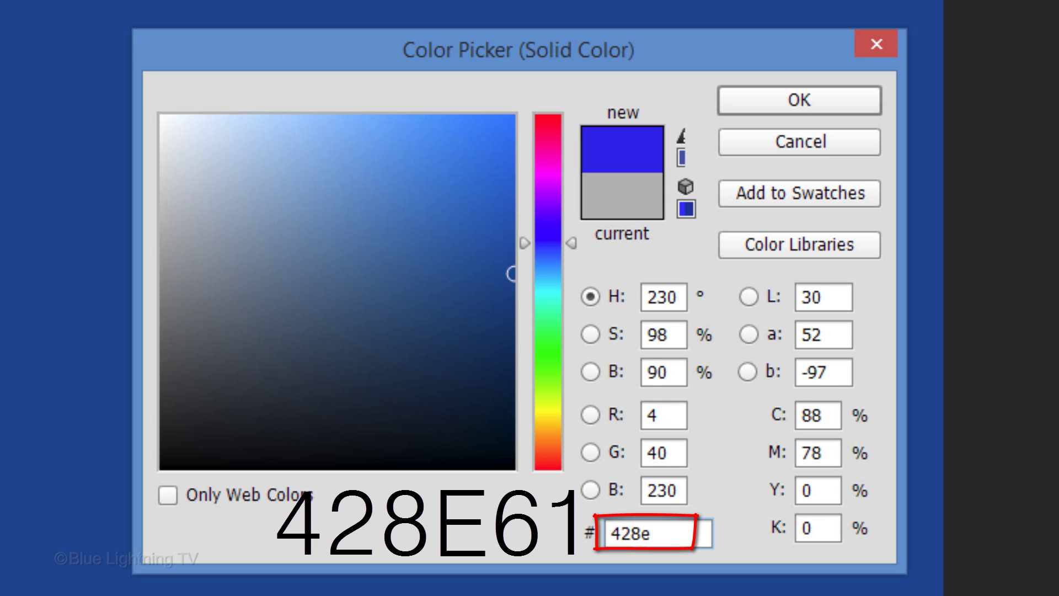
pyautogui.write('61')
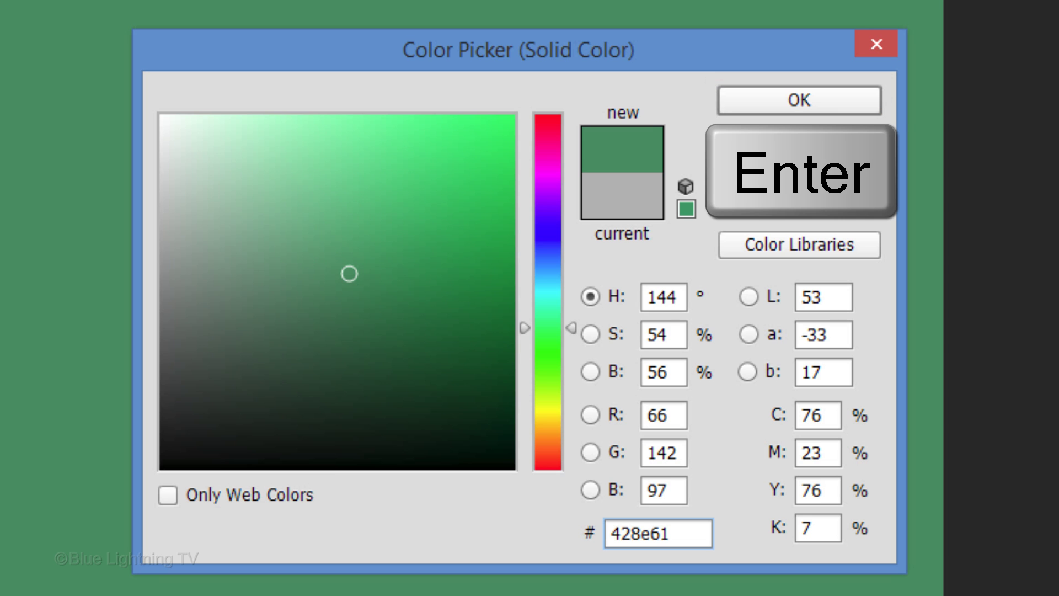
pyautogui.press('Return')
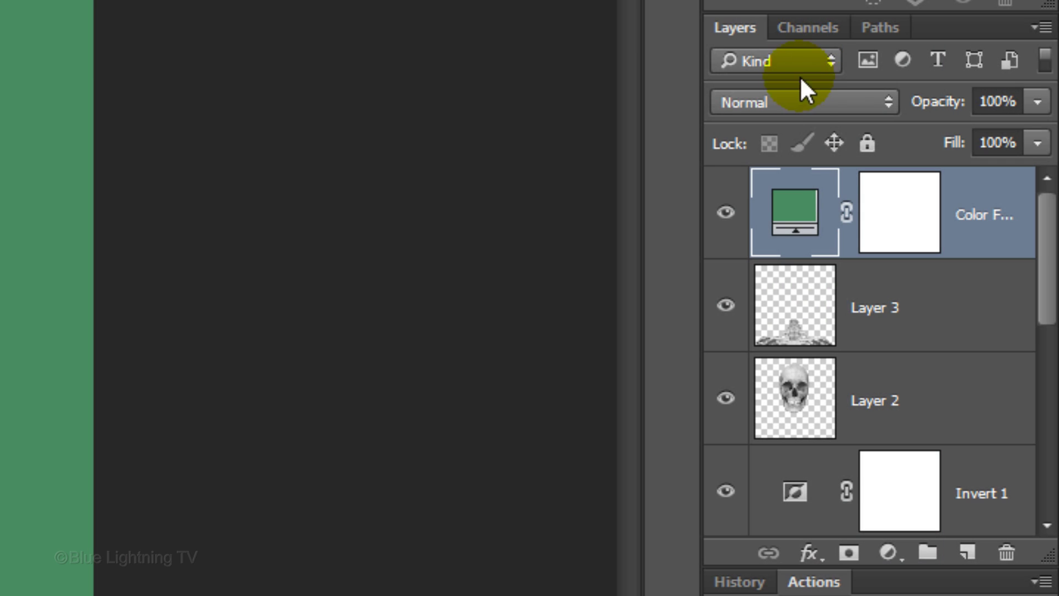
# - Set the green fill layer's blend mode to Hard Light
pyautogui.click(798, 103)
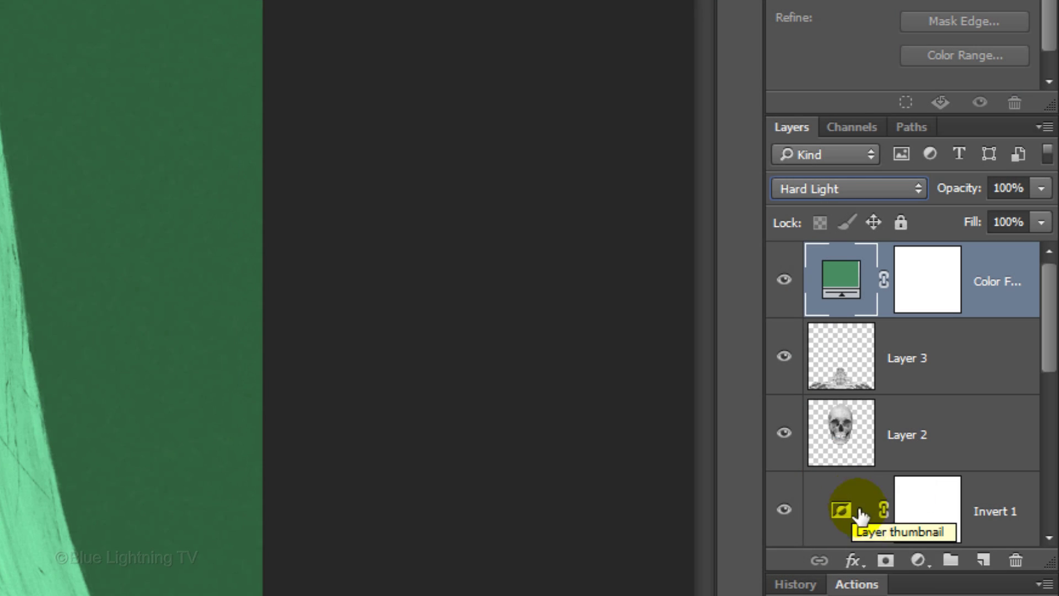
# - Add a Brightness/Contrast adjustment layer with contrast raised to 100
pyautogui.click(919, 561)
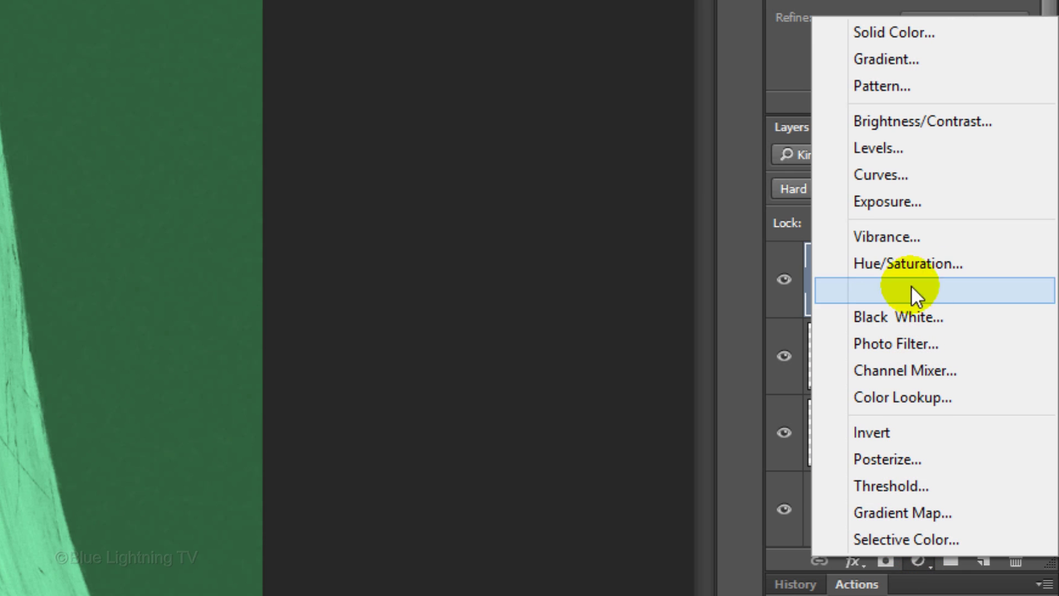
pyautogui.click(920, 122)
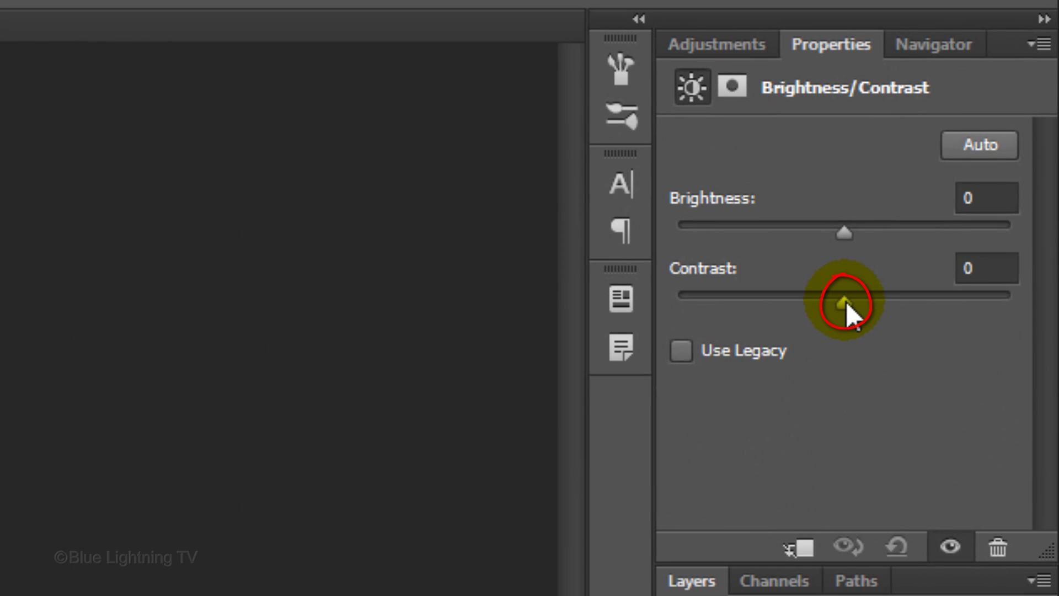
pyautogui.moveTo(844, 303); pyautogui.dragTo(1045, 302)
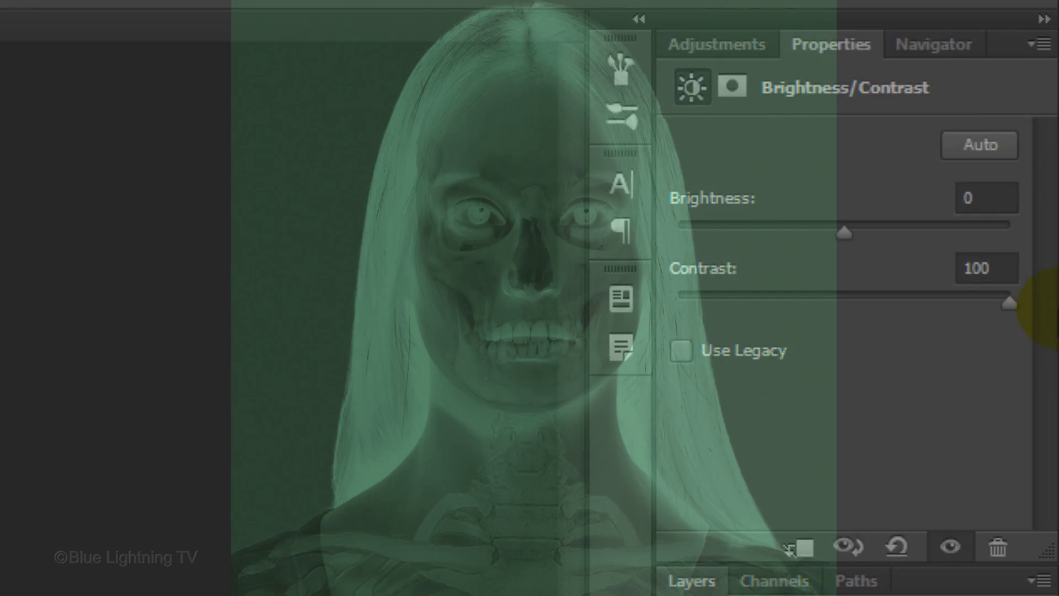